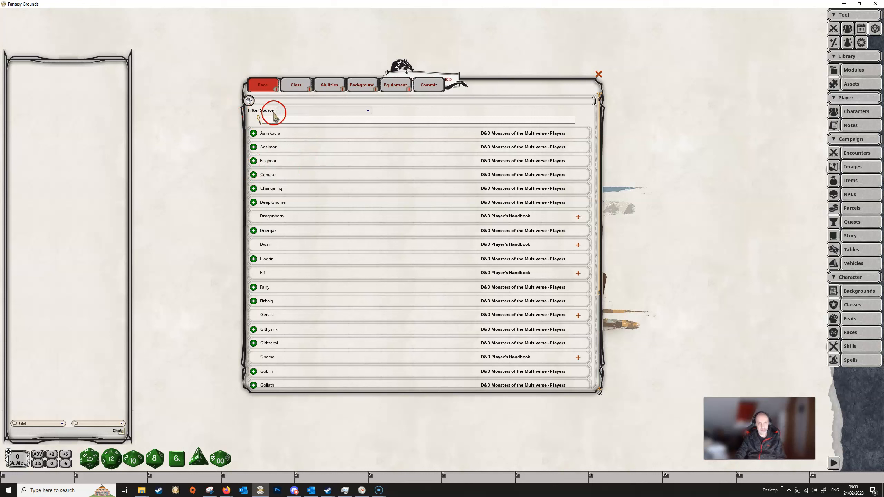
Check which source filter options are offered for races and for classes, returning to the race list
click(344, 111)
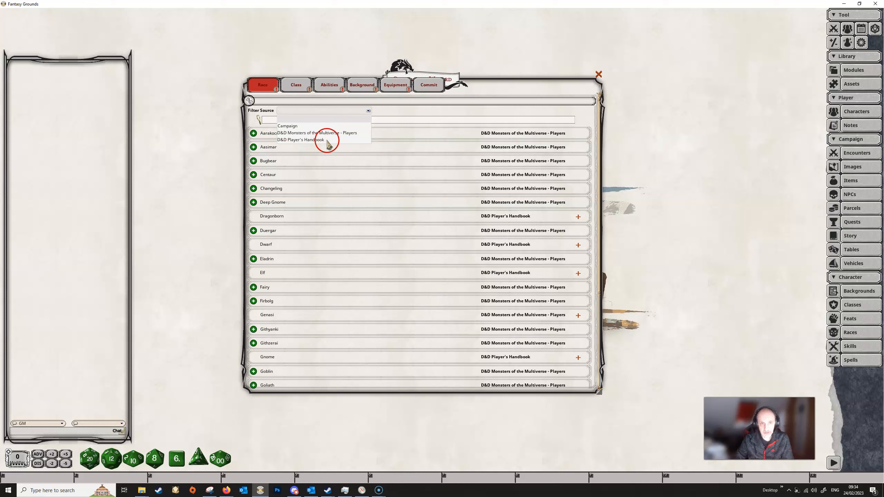
click(399, 115)
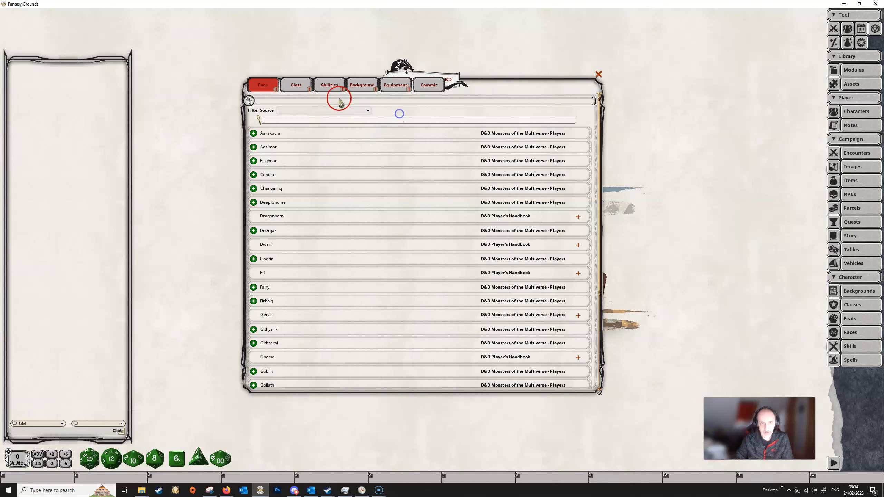
click(297, 85)
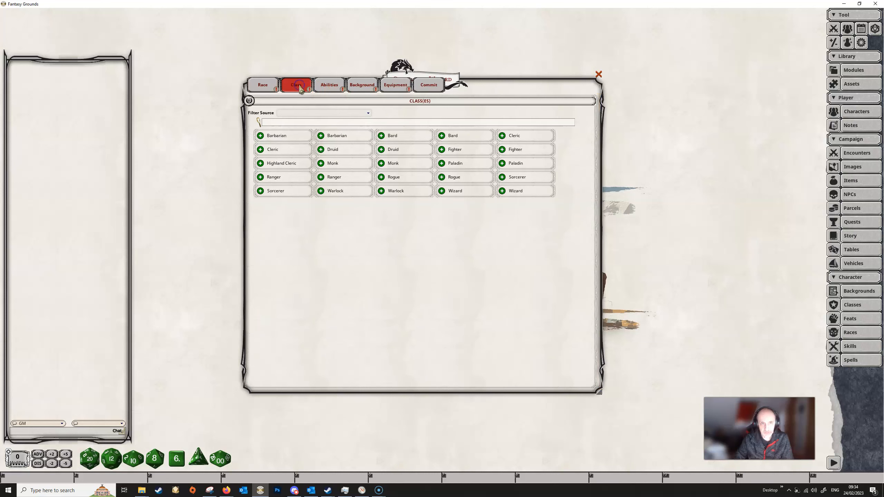
click(320, 114)
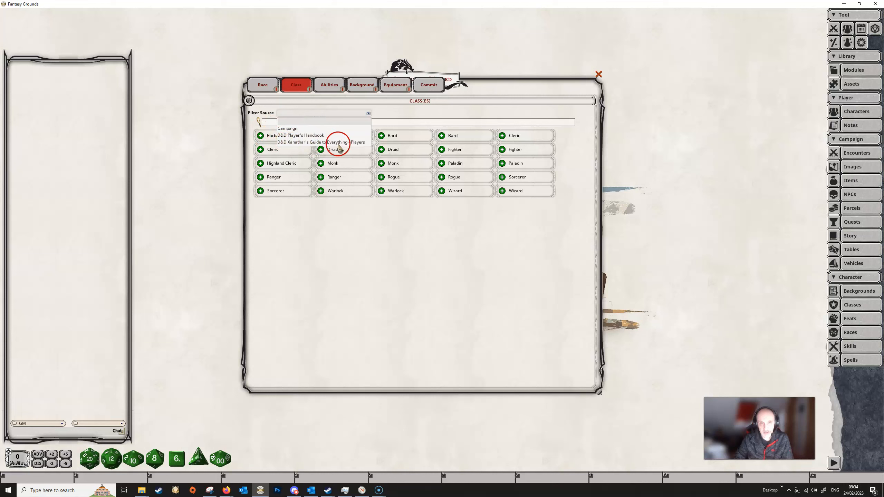
click(264, 84)
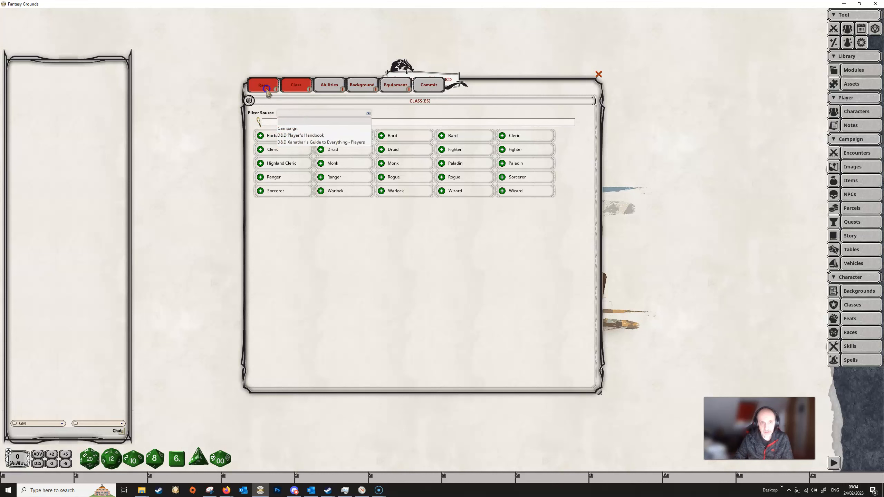
Filter the race list by the Campaign source, and switch the filter to D&D Player's Handbook
click(322, 112)
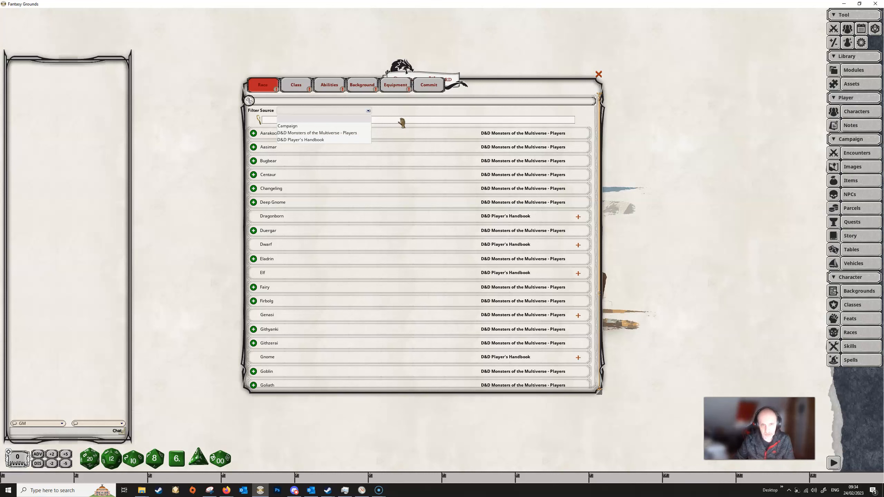
click(319, 132)
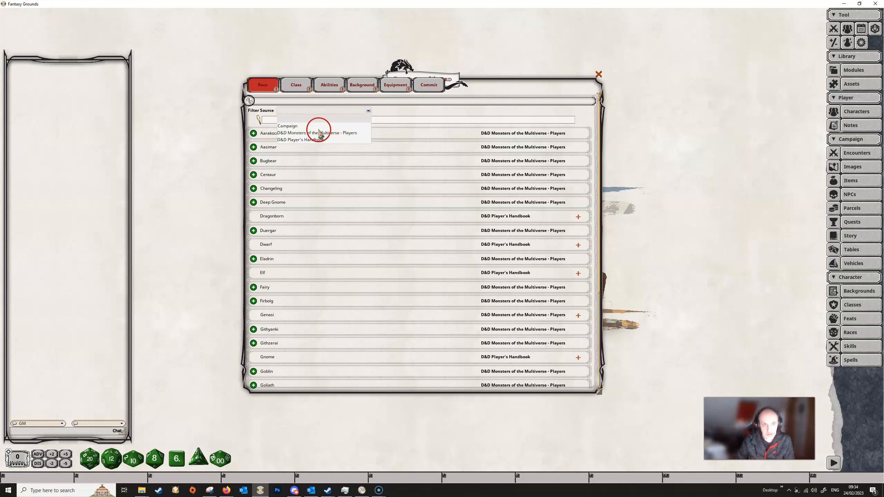
click(292, 126)
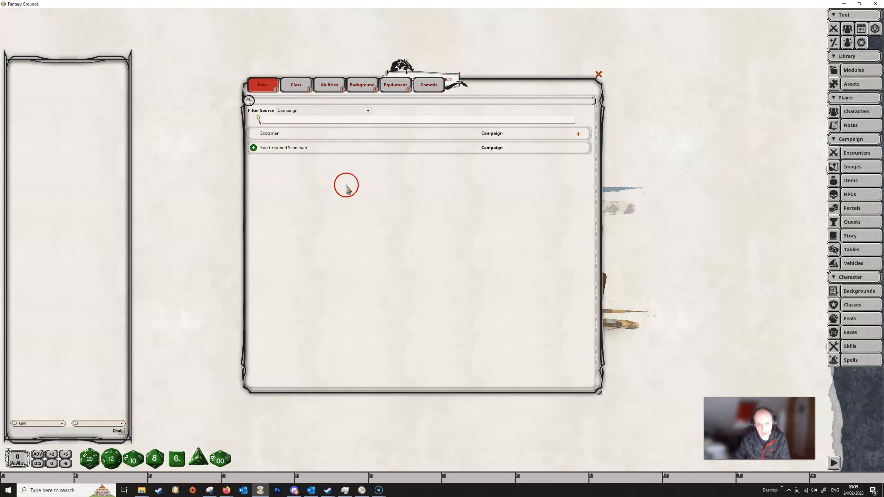
click(320, 114)
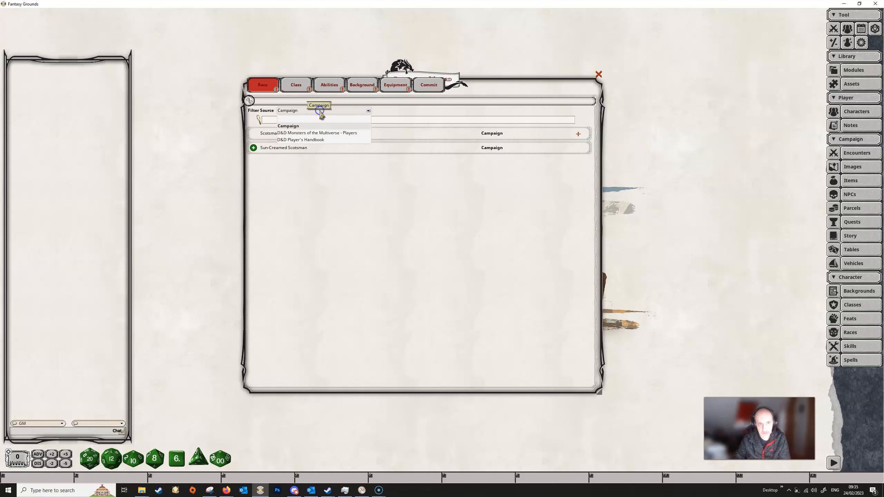
click(301, 139)
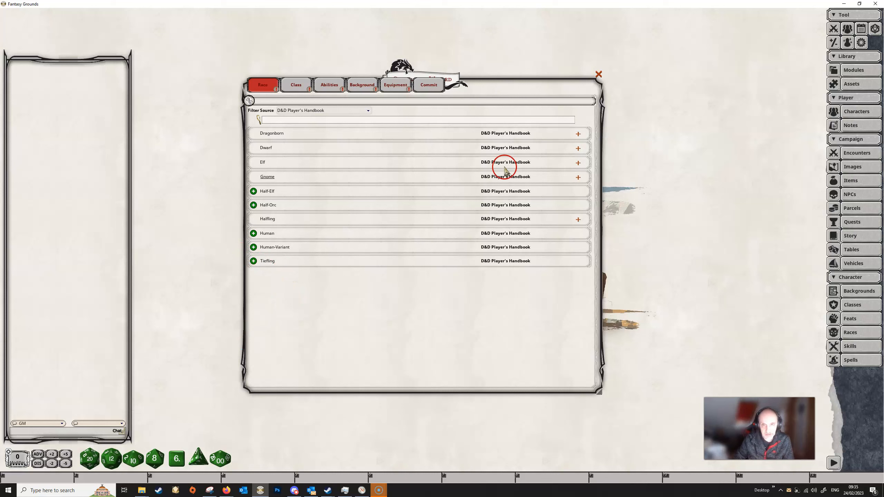
Try Copper Dragonborn as the race, read its Ability Score Increase, Age and Breath Weapon traits, and discard the choice
click(578, 134)
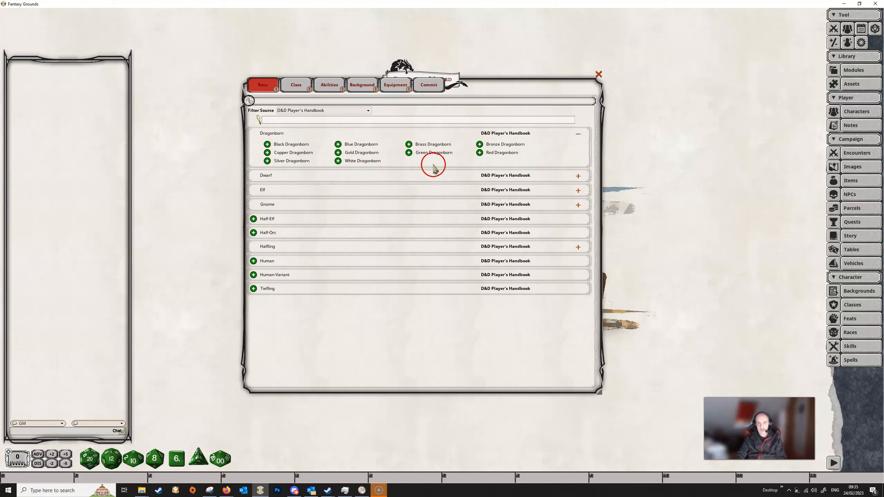
click(267, 153)
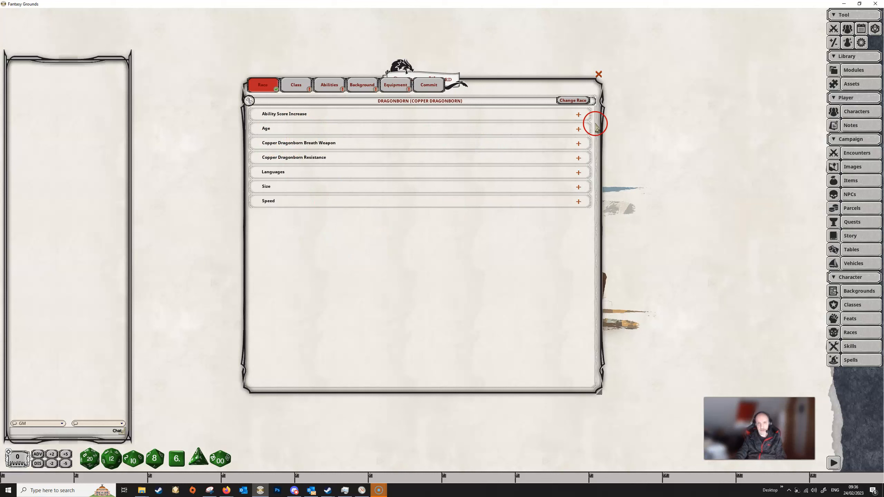
click(578, 115)
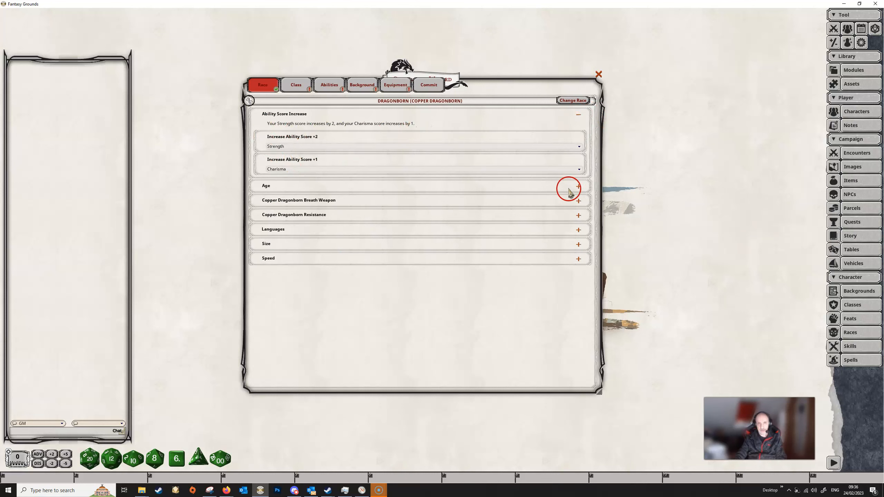
click(578, 186)
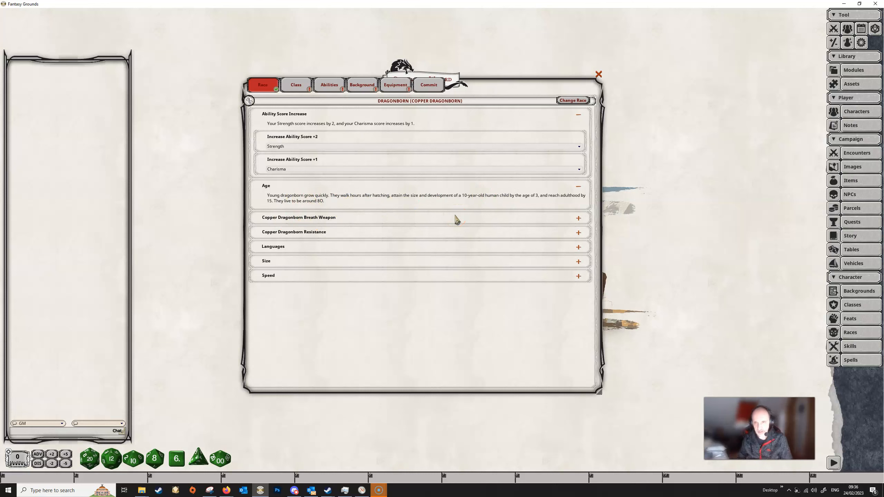
click(579, 218)
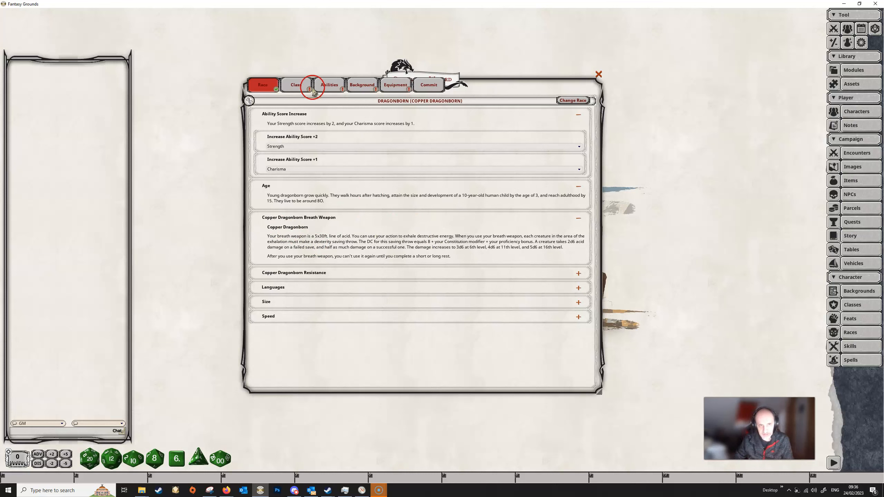
click(573, 100)
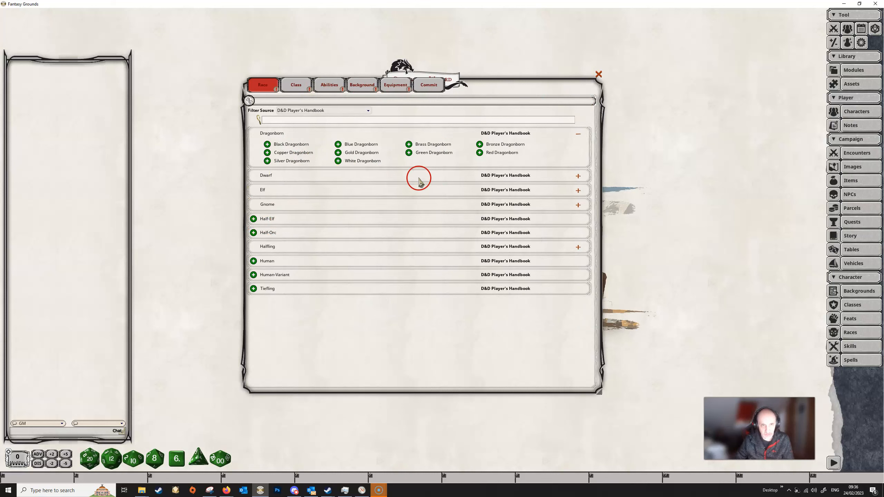
Try Hill Dwarf from the Dwarf subraces as the race, and return to the race list
click(578, 176)
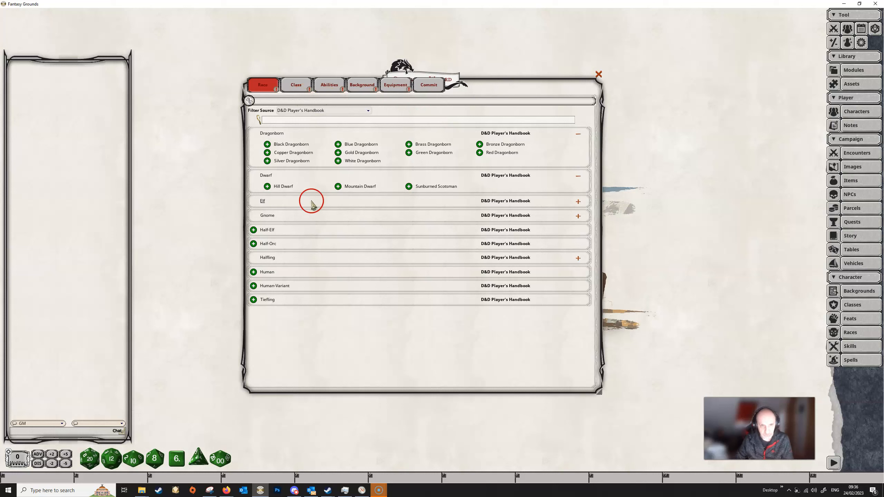
click(267, 187)
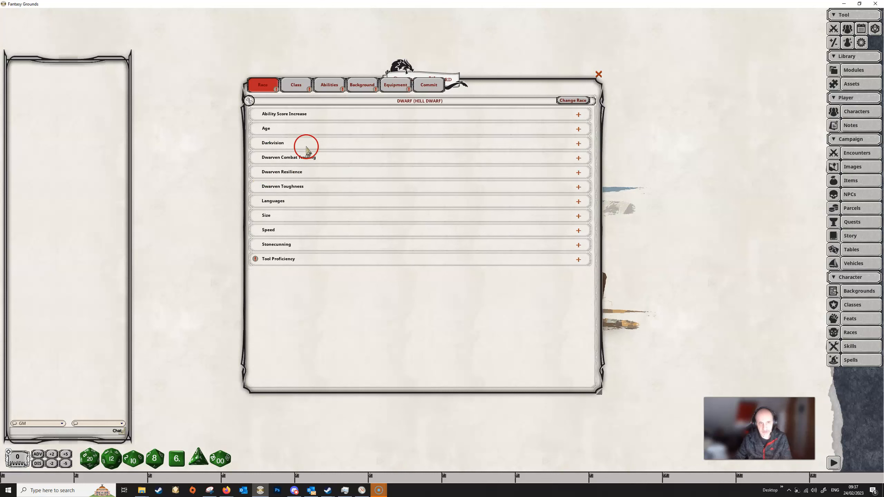
click(561, 100)
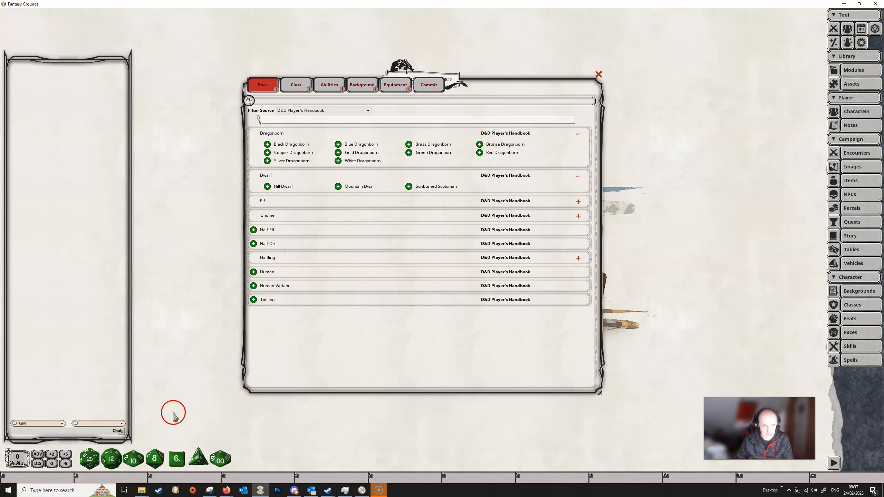
Choose Half-Elf as the race and assign its two +1 ability score increases to Constitution and Dexterity
click(253, 230)
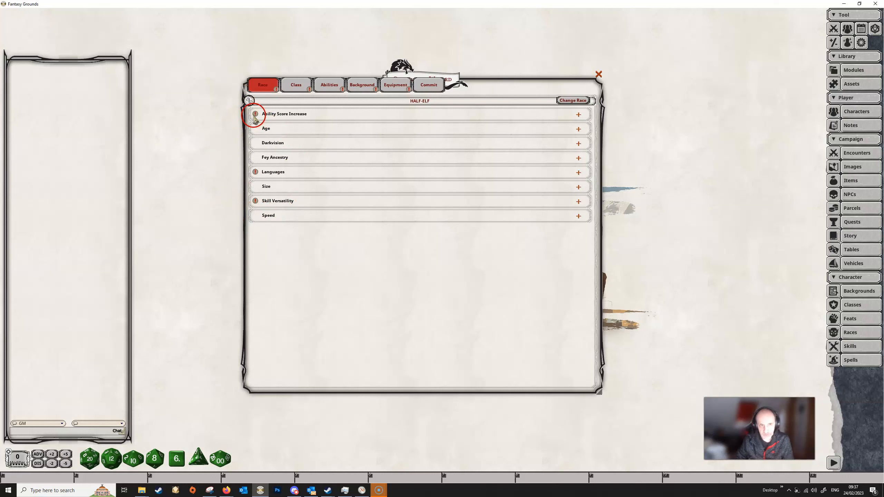
click(578, 115)
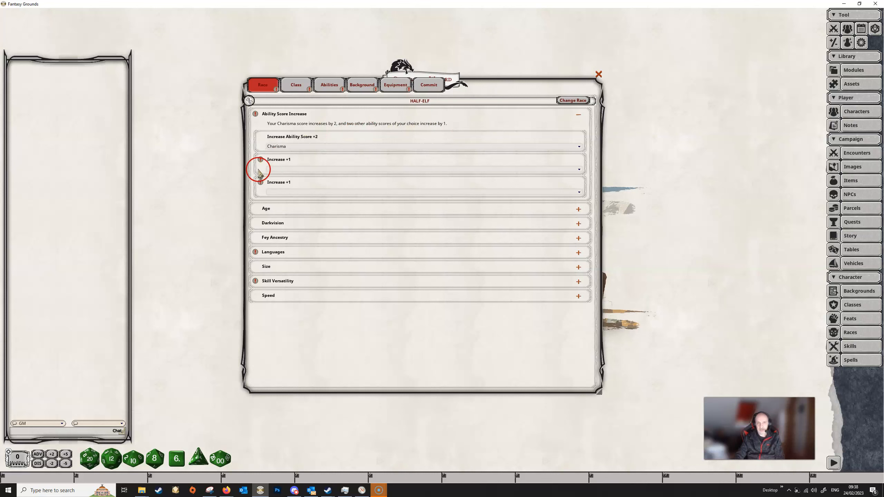
click(366, 170)
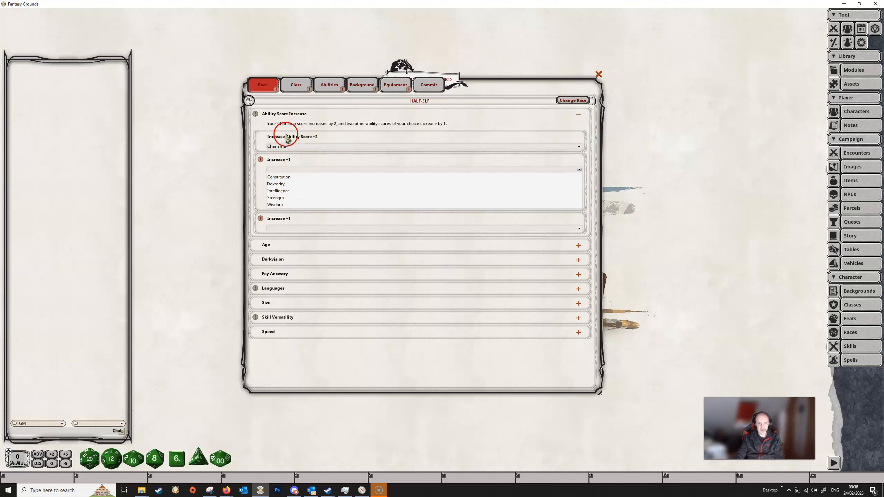
click(279, 177)
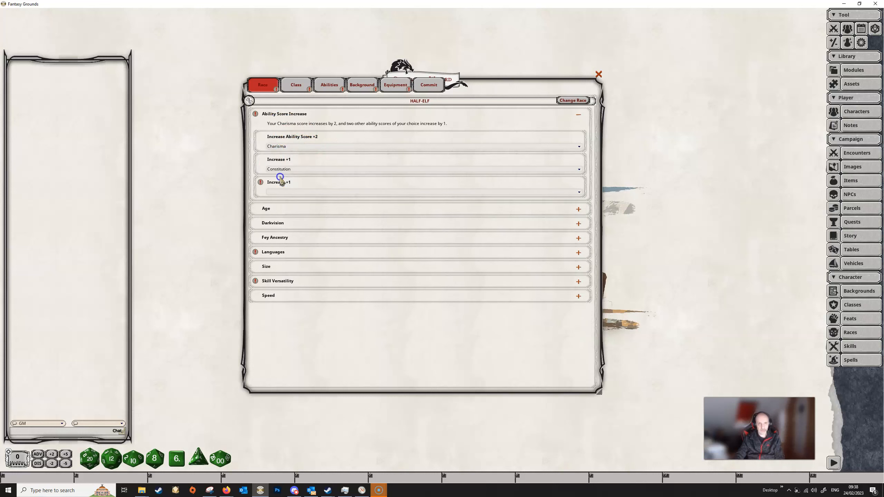
click(295, 193)
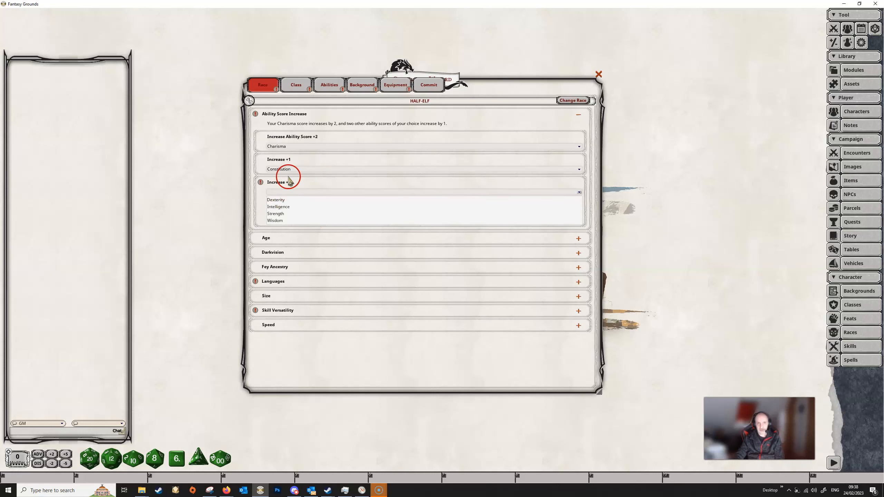
click(276, 200)
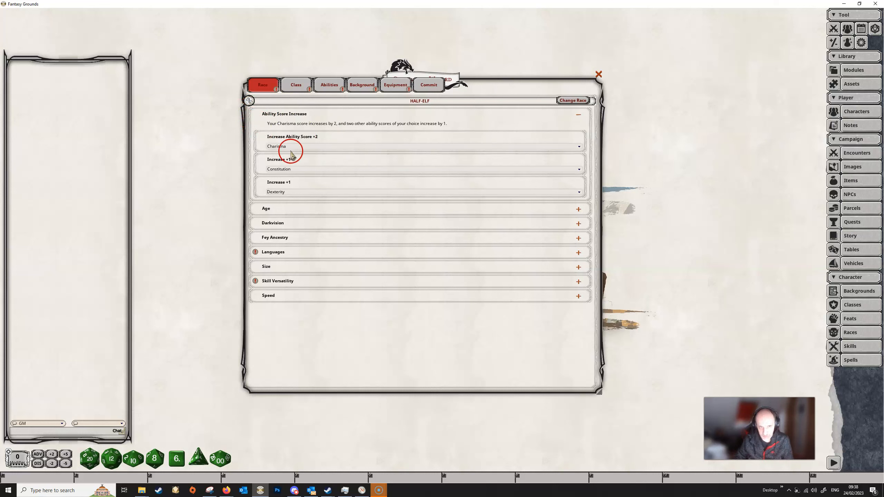
Change the Half-Elf's first +1 increase to Strength and the second to Intelligence
click(335, 171)
click(286, 184)
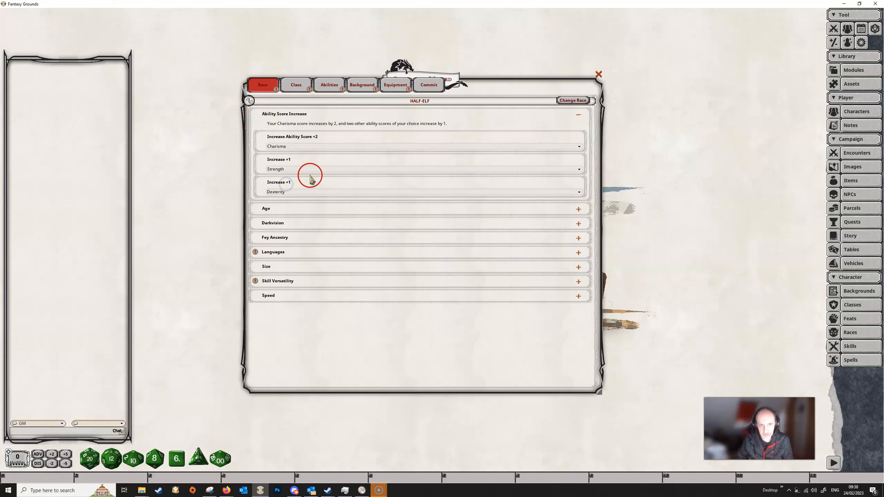
click(302, 192)
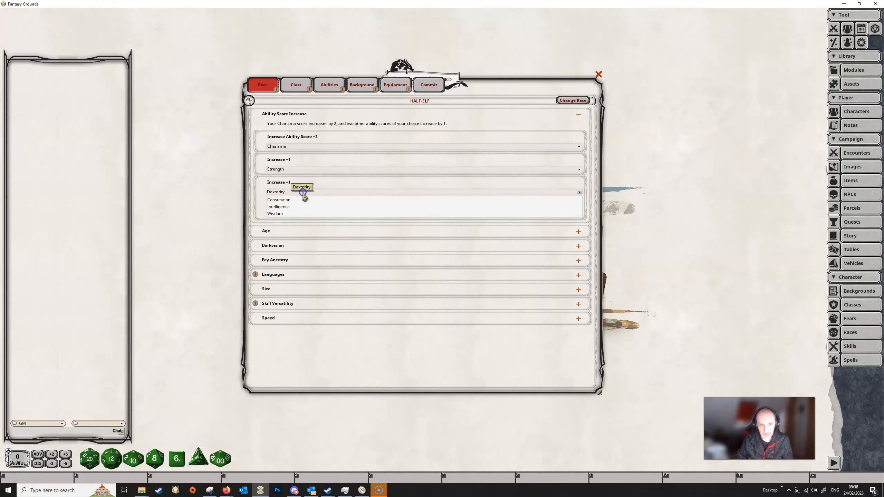
click(278, 207)
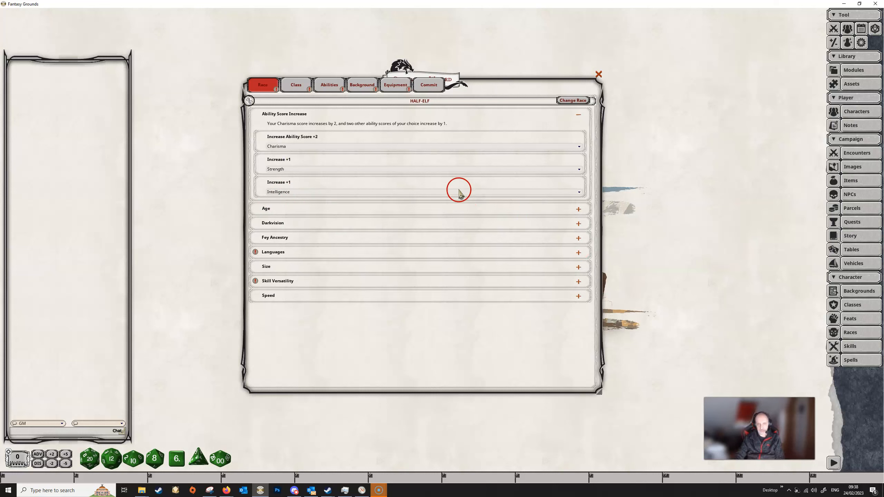
Review the alternatives for the +2 ability score increase and read the Fey Ancestry trait description
click(332, 148)
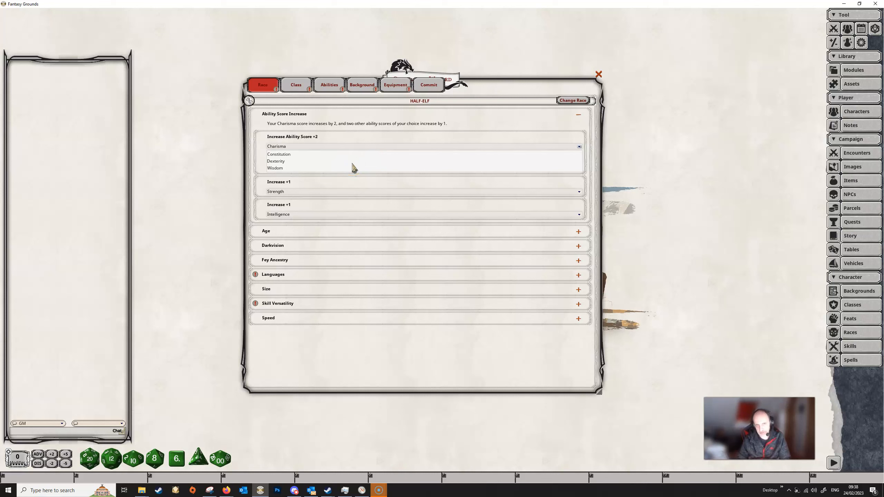
click(309, 146)
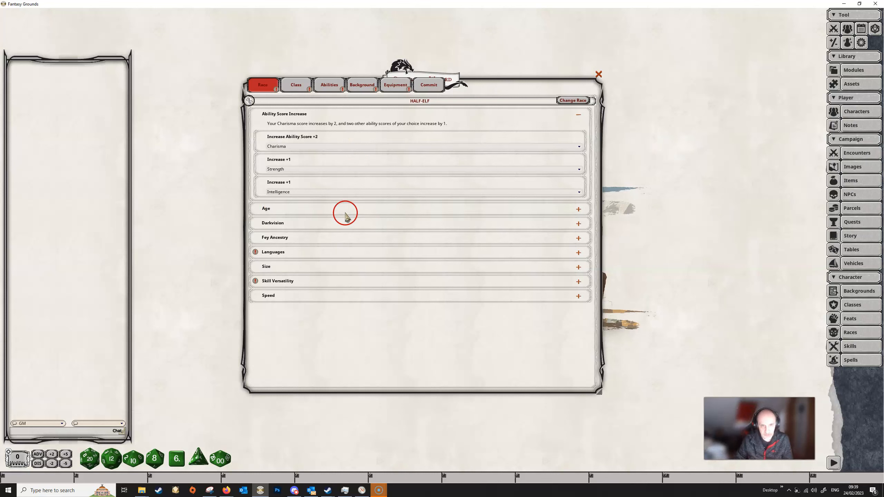
click(580, 239)
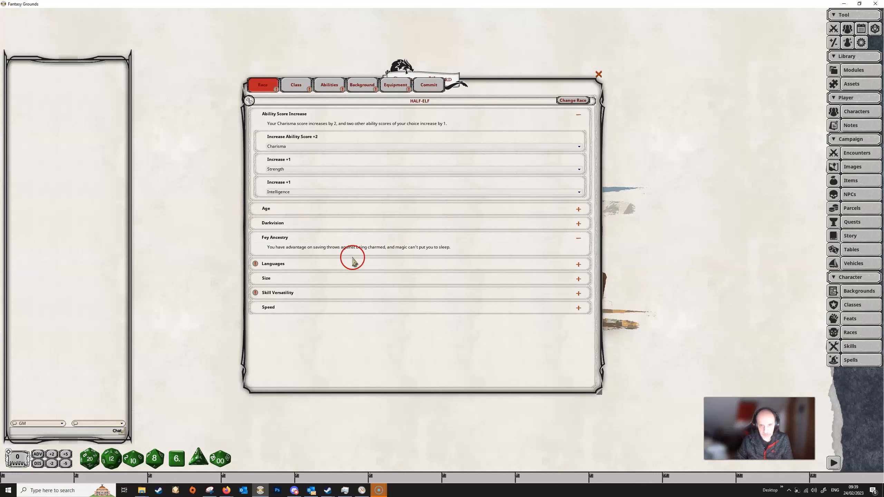
click(579, 237)
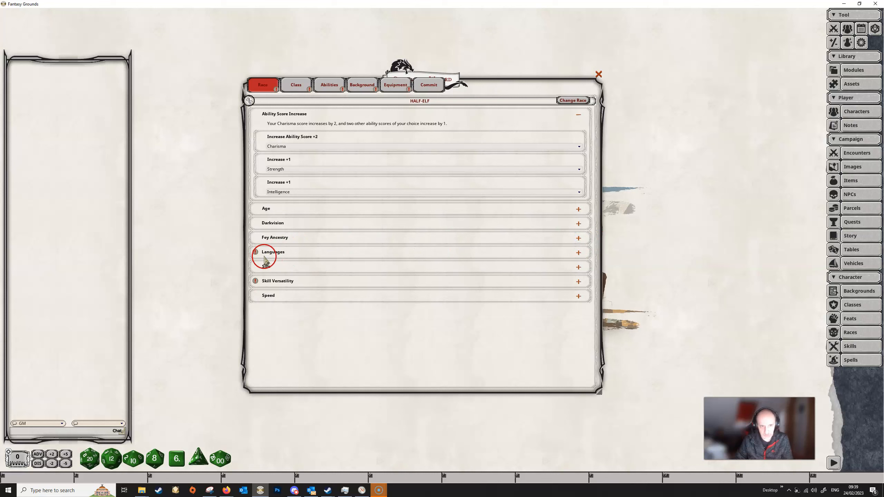
Choose Dwarvish as the Half-Elf's extra language and replace Elvish with Celestial
click(579, 253)
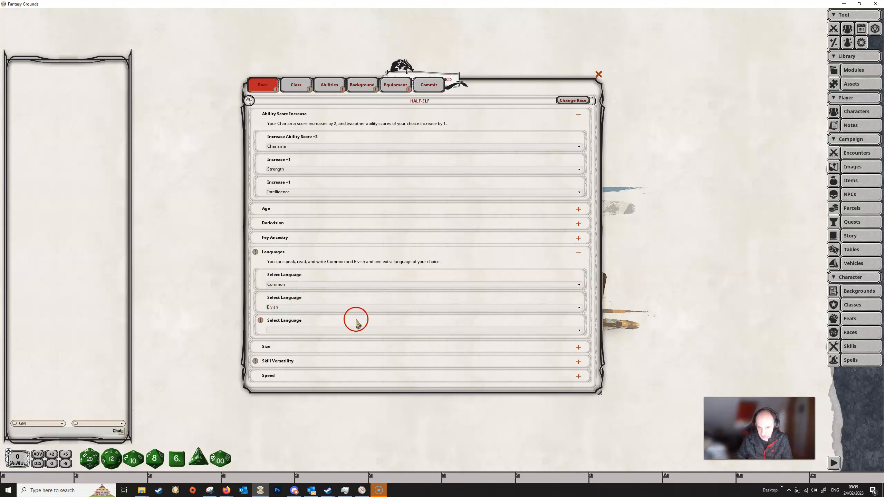
click(341, 331)
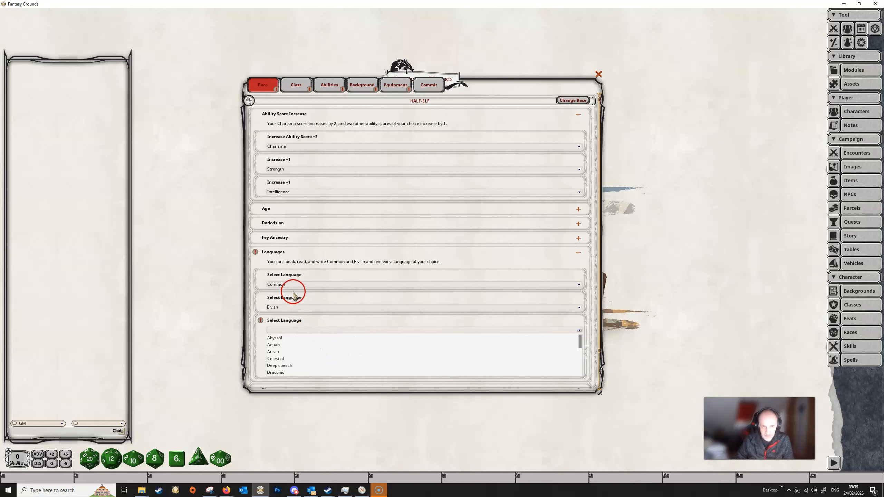
scroll(303, 357, down, 3)
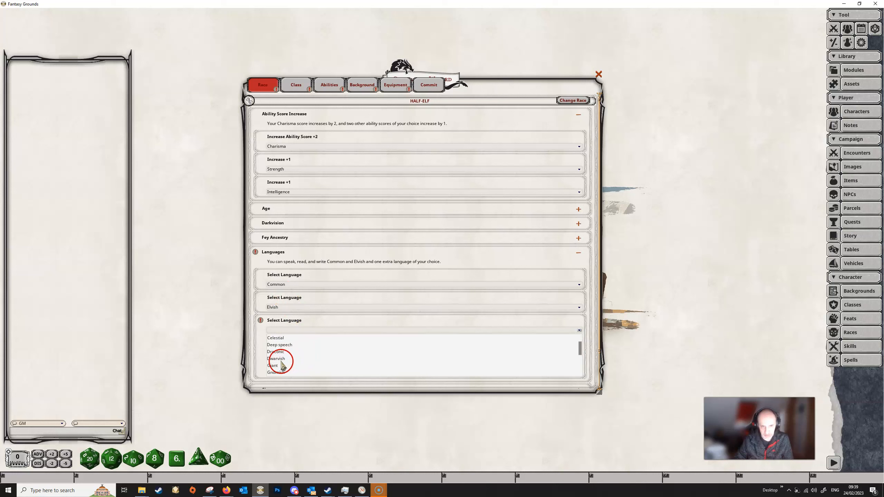
click(280, 359)
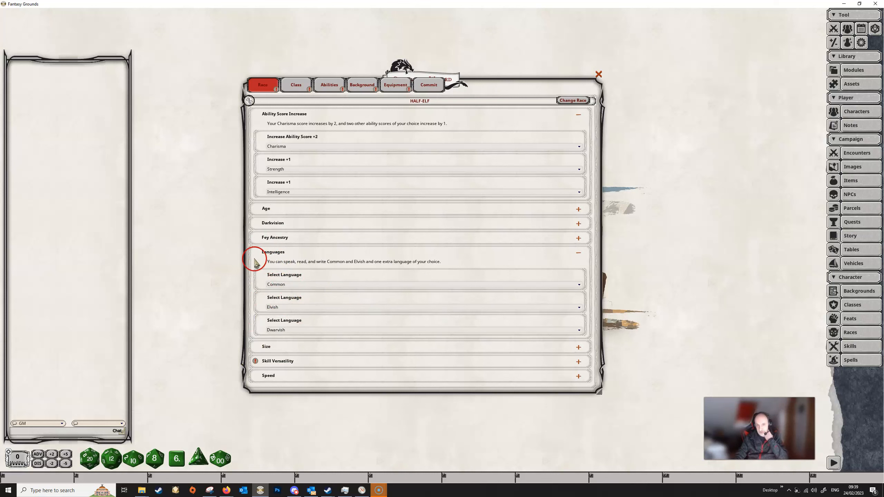
click(445, 308)
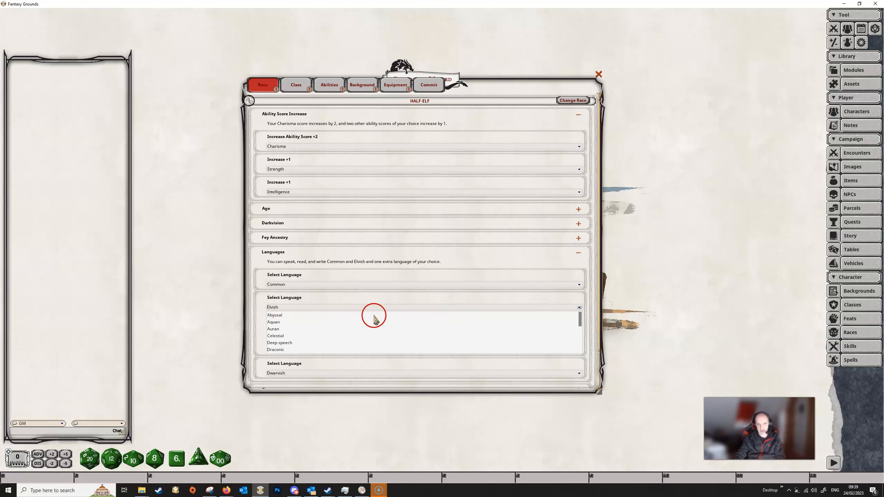
click(277, 336)
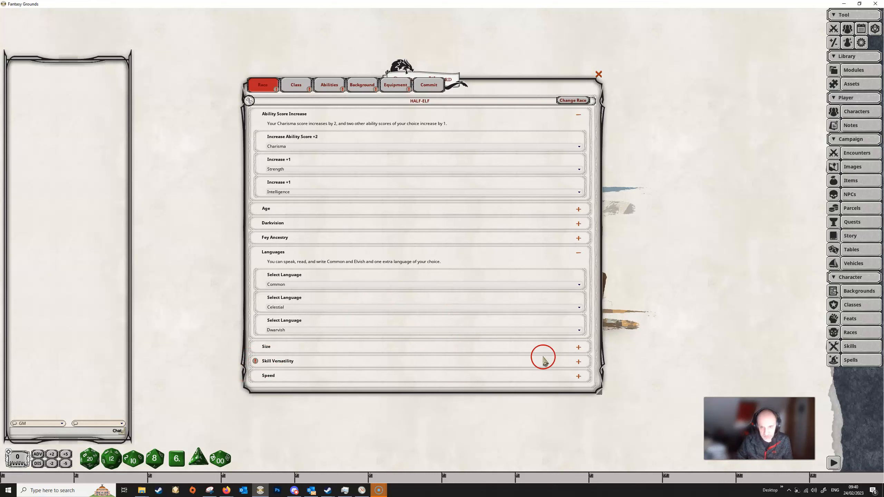
Select Acrobatics as the first skill proficiency granted by Skill Versatility
click(578, 362)
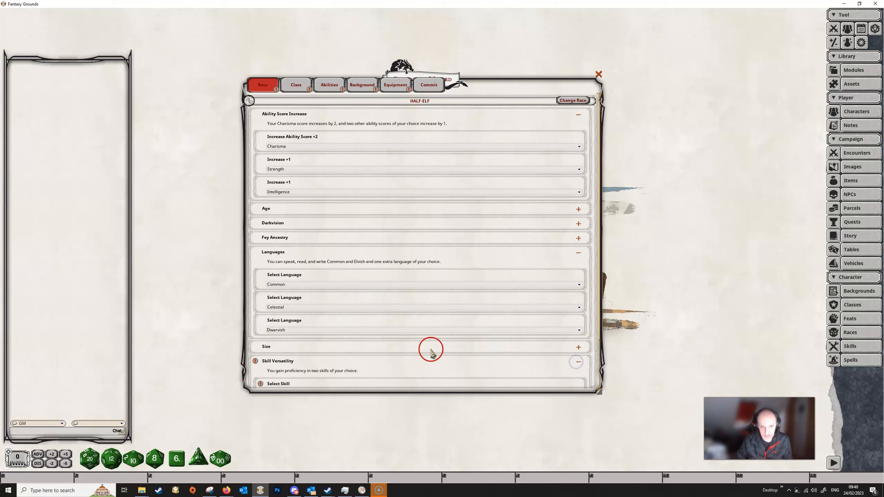
scroll(382, 301, down, 2)
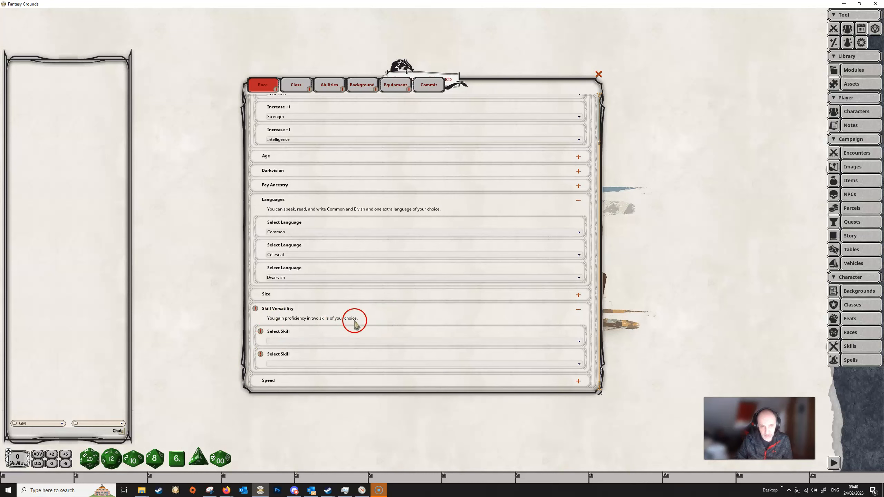
click(320, 341)
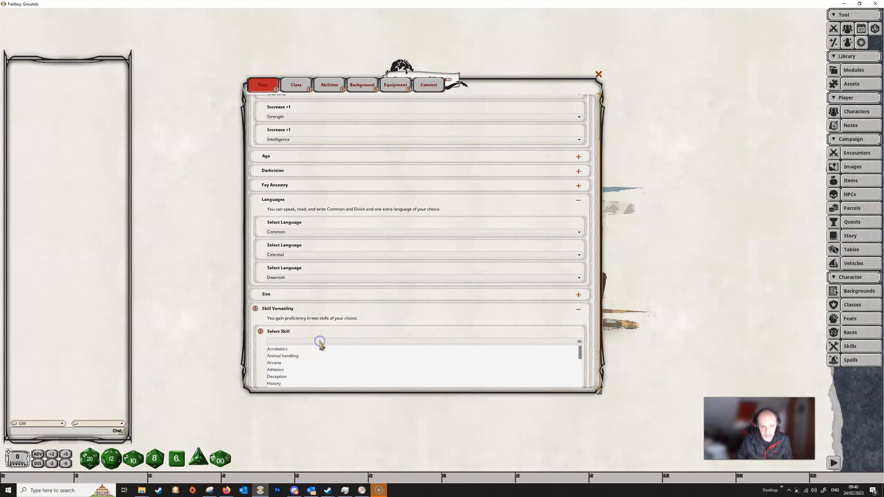
click(277, 349)
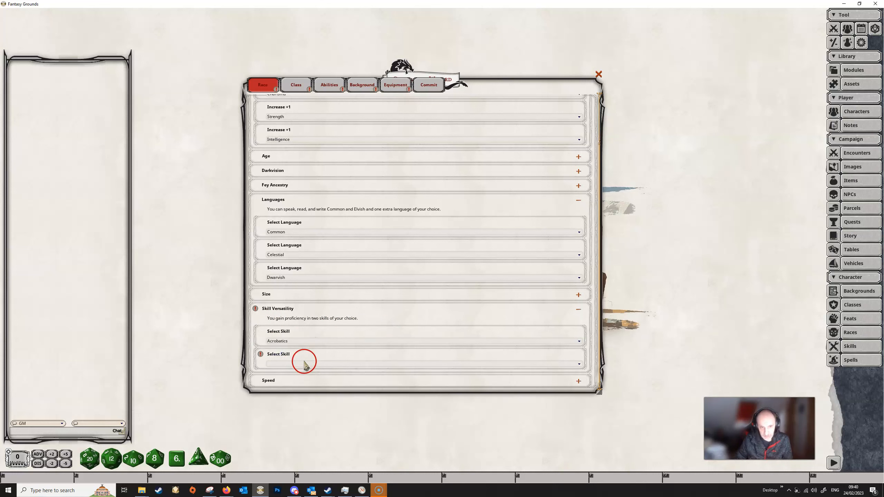
Select History as the second Skill Versatility proficiency, moving the wizard window higher on the desktop
click(303, 364)
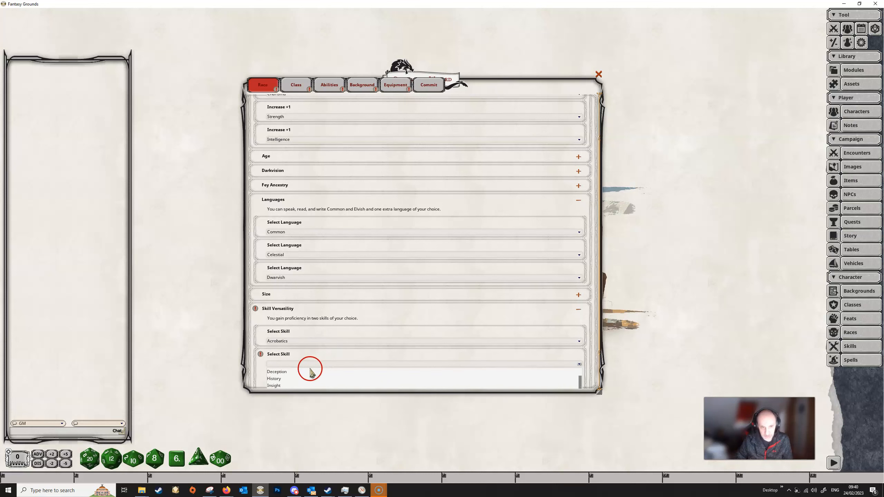
scroll(317, 370, up, 1)
drag(467, 84, 469, 61)
click(340, 332)
scroll(323, 346, up, 6)
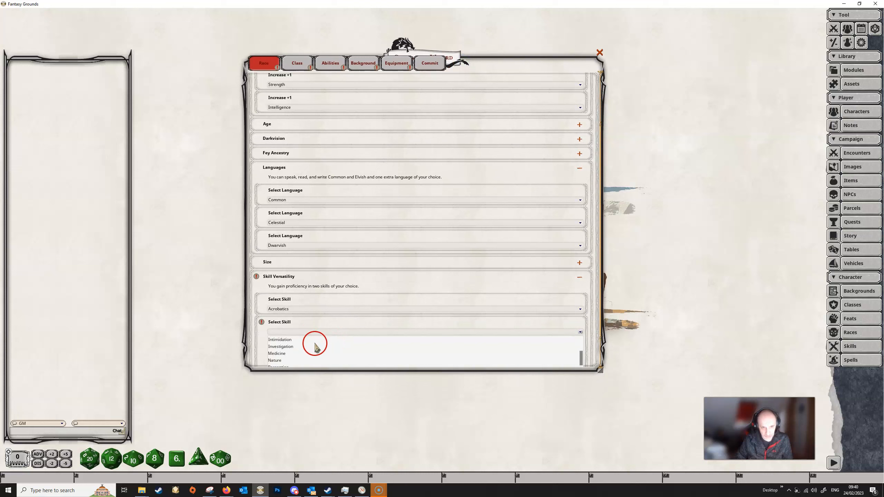
scroll(315, 334, down, 1)
click(315, 343)
scroll(301, 359, down, 1)
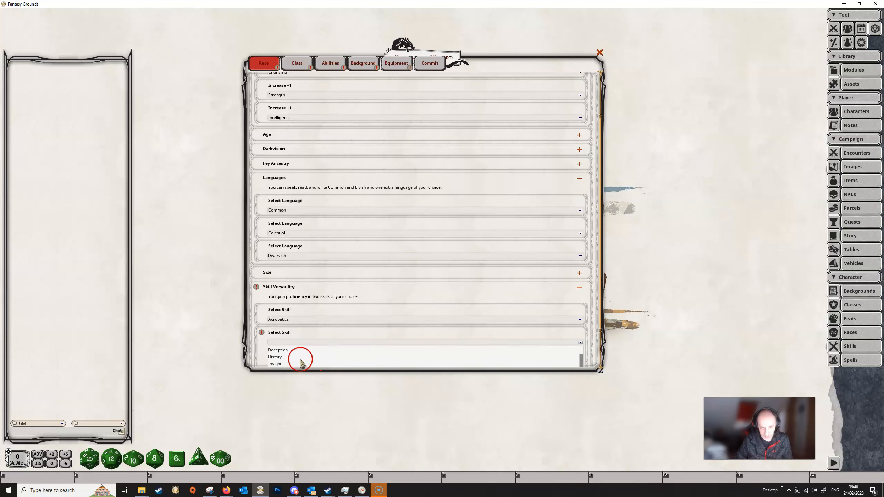
click(275, 357)
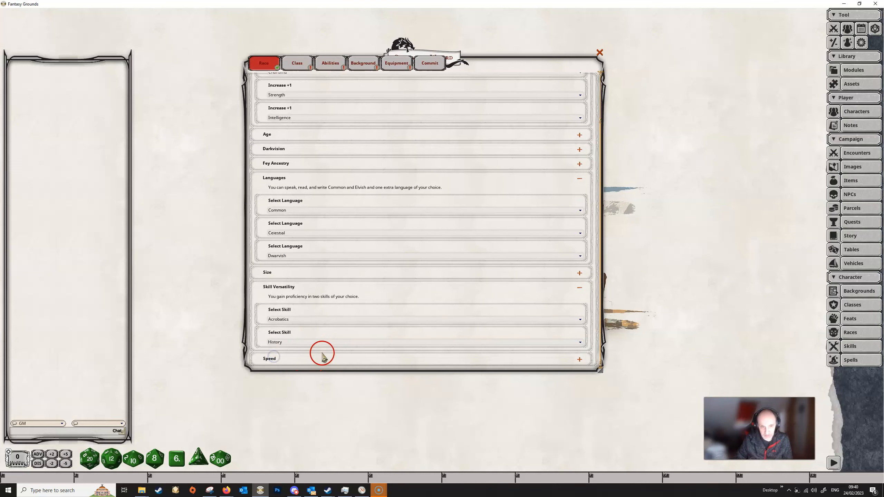
Review the remaining skill options for the first Skill Versatility choice
click(339, 320)
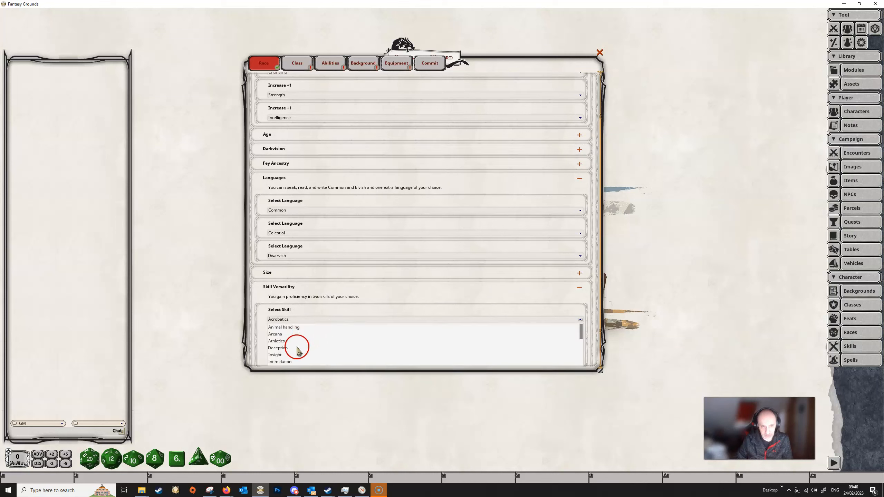
scroll(299, 354, down, 1)
scroll(287, 348, up, 3)
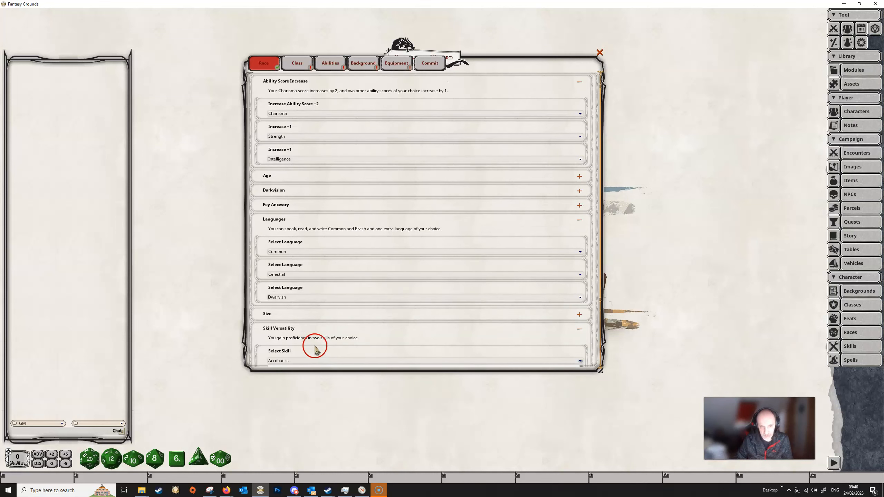
scroll(317, 347, down, 2)
scroll(322, 352, down, 1)
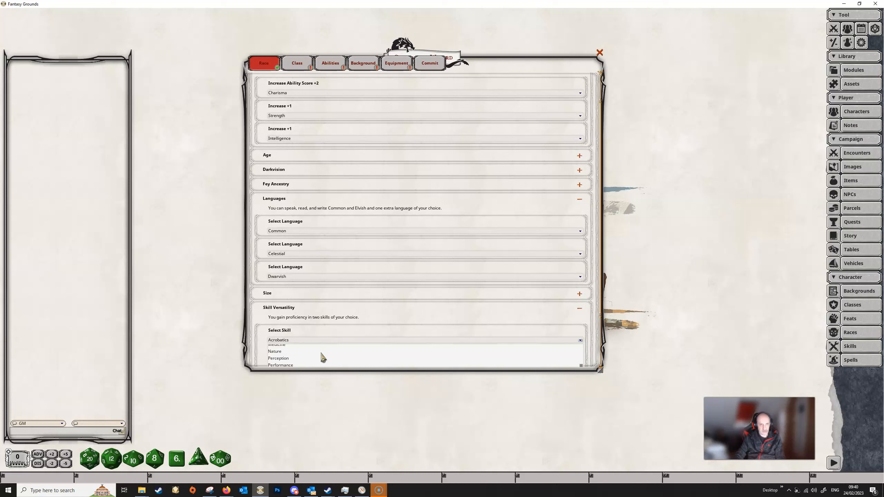
Collapse the expanded Skill Versatility, Ability Score Increase and Languages traits of the Half-Elf
click(399, 315)
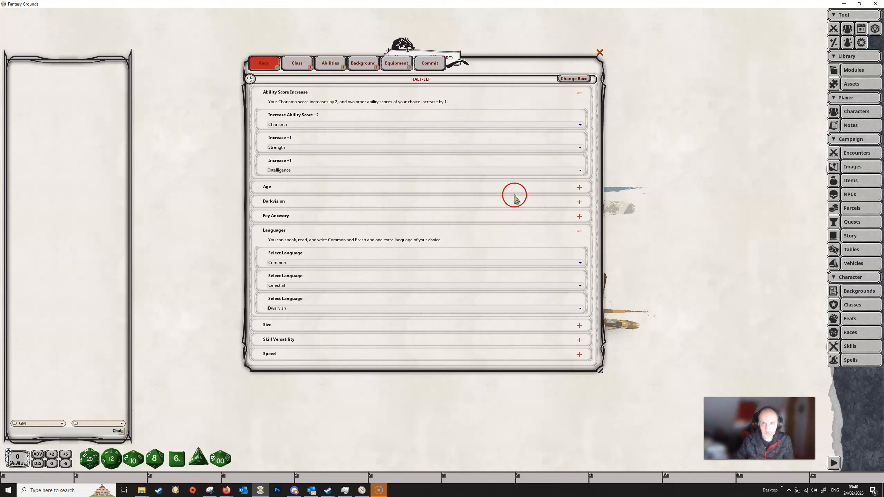
click(578, 93)
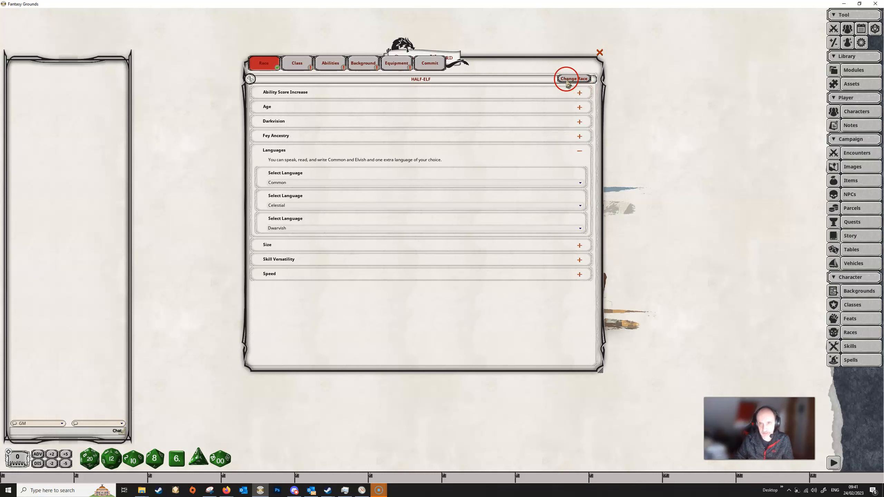
click(579, 151)
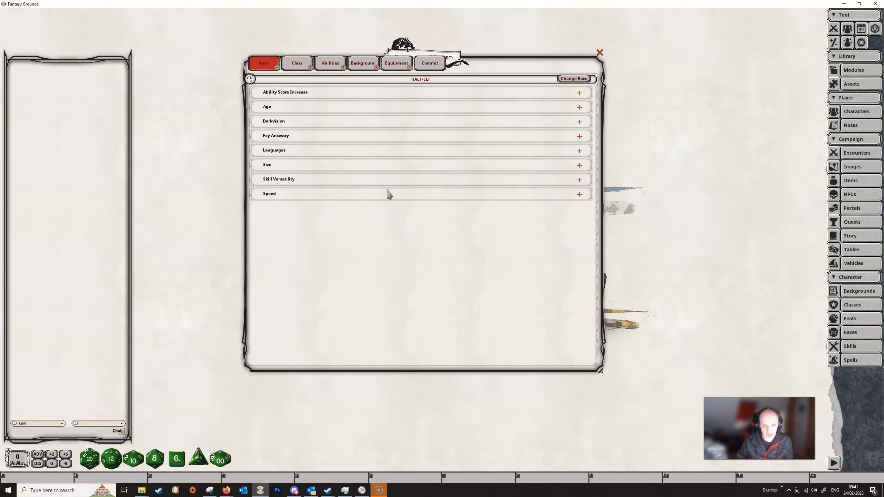
Go to the class selection and filter the classes by the D&D Player's Handbook source
click(296, 66)
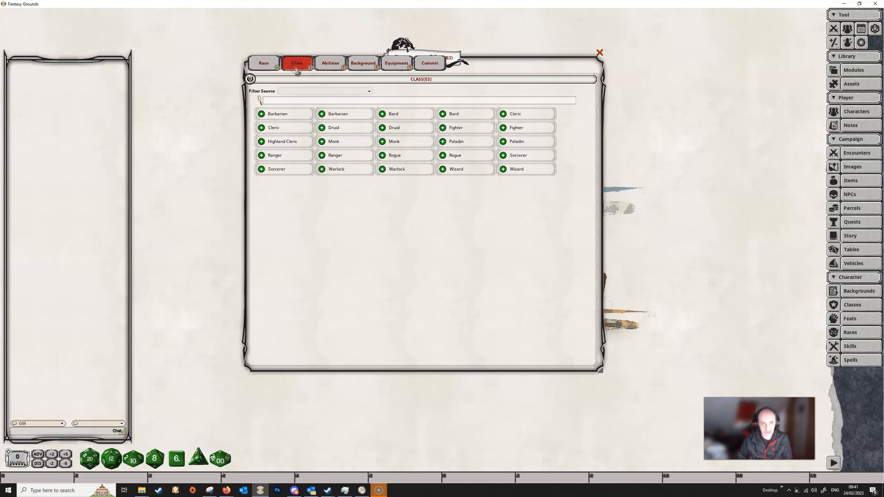
click(333, 93)
click(303, 114)
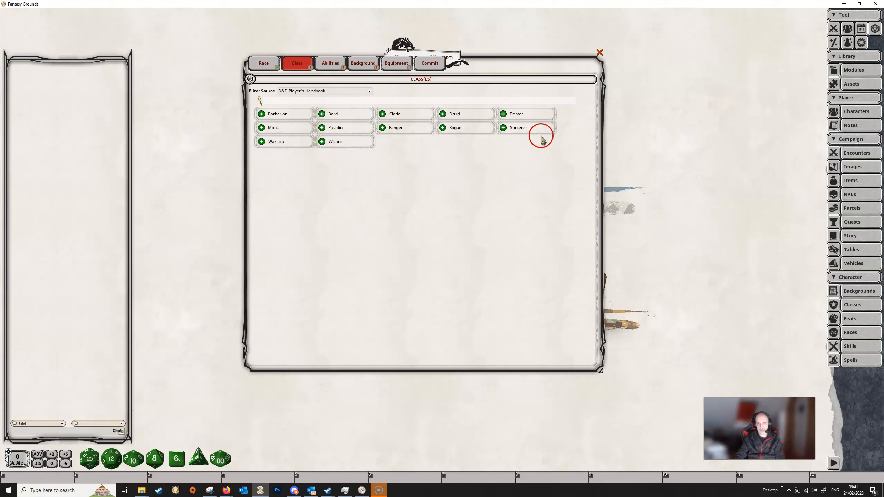
Try the Xanathar's Guide to Everything and Campaign class sources, and return the filter to D&D Player's Handbook
click(338, 94)
click(317, 118)
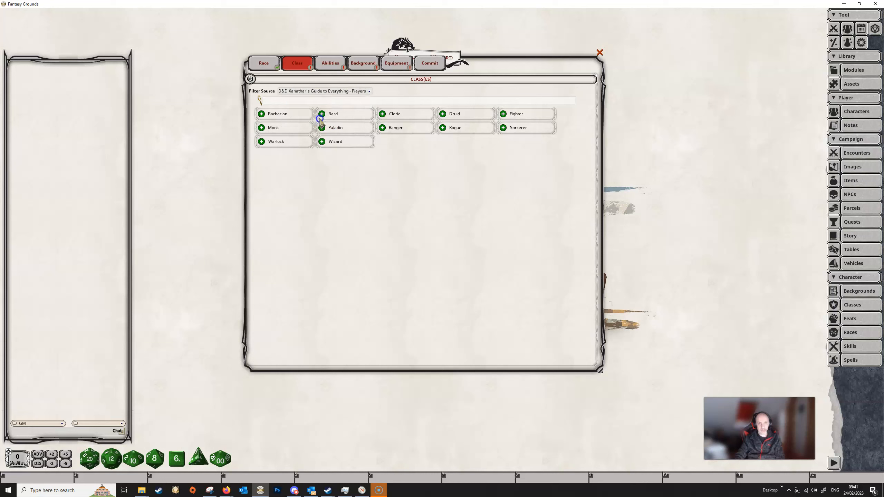
click(339, 90)
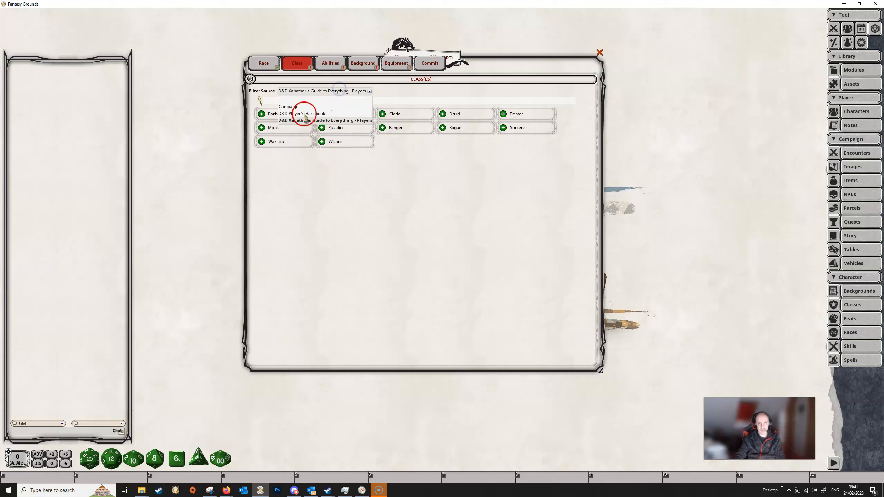
click(296, 107)
click(325, 91)
click(305, 114)
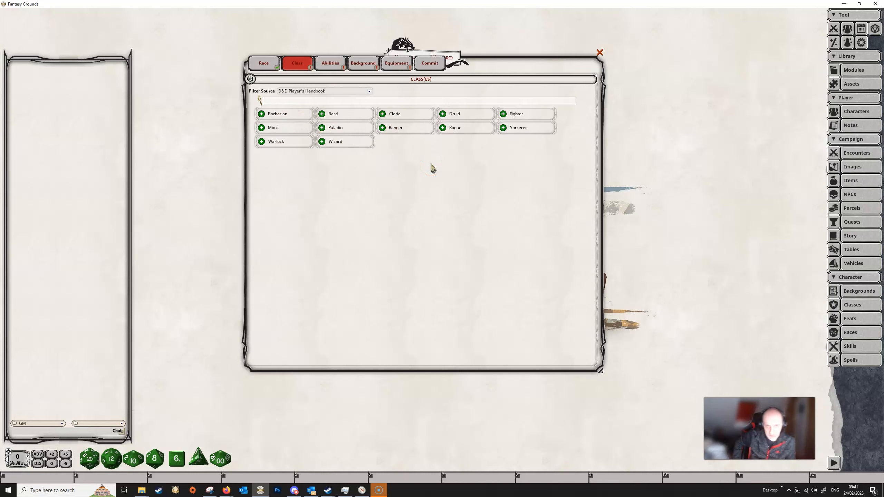
Add the Cleric class and choose Medicine and Religion as its skill proficiencies
click(547, 150)
click(340, 215)
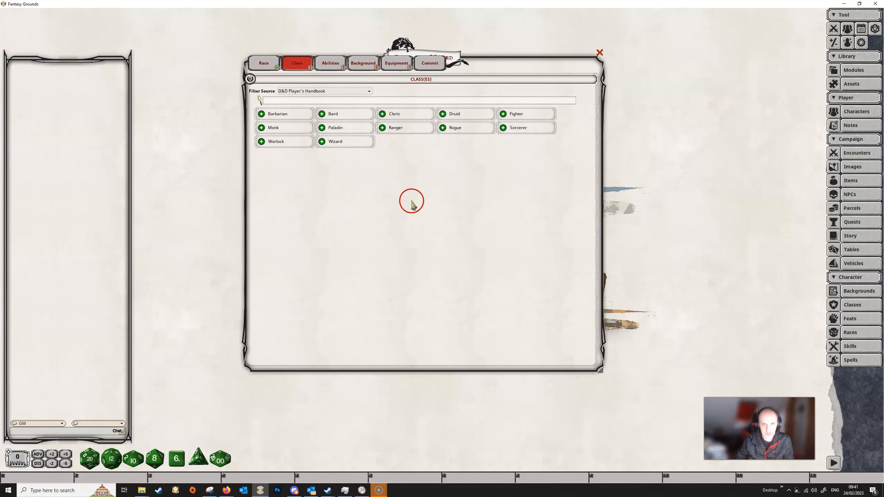
click(382, 114)
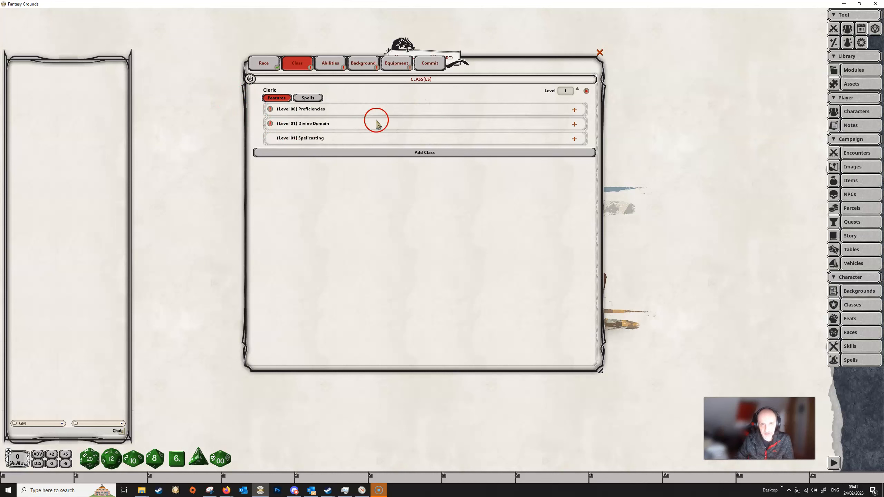
click(574, 111)
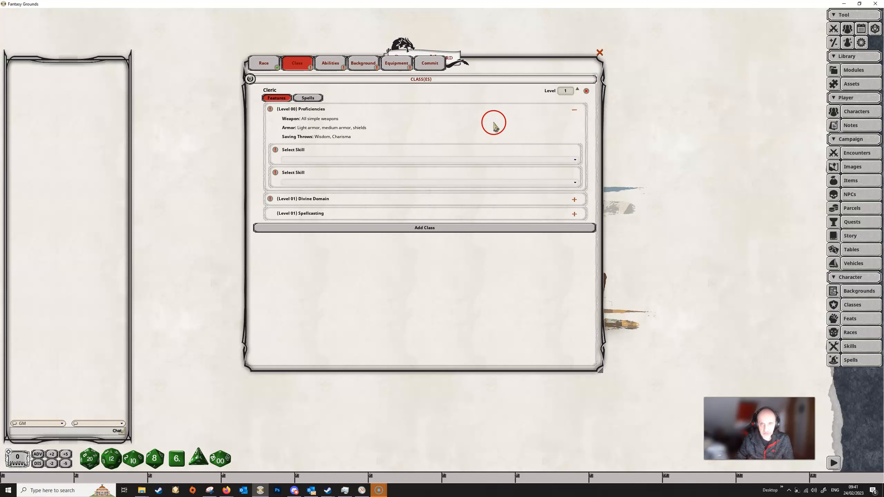
click(335, 161)
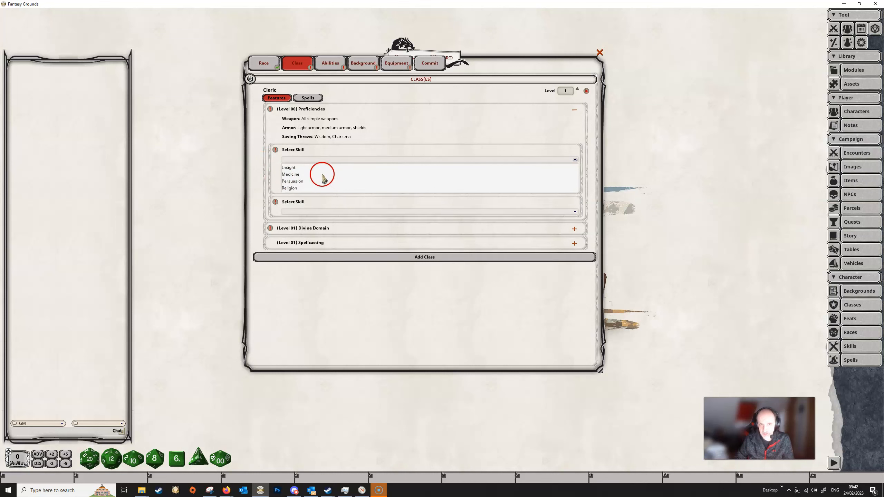
click(297, 175)
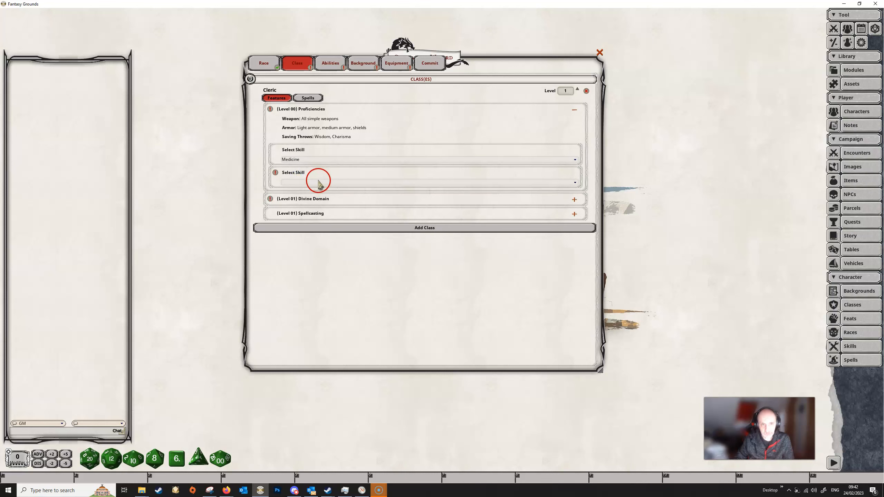
click(318, 182)
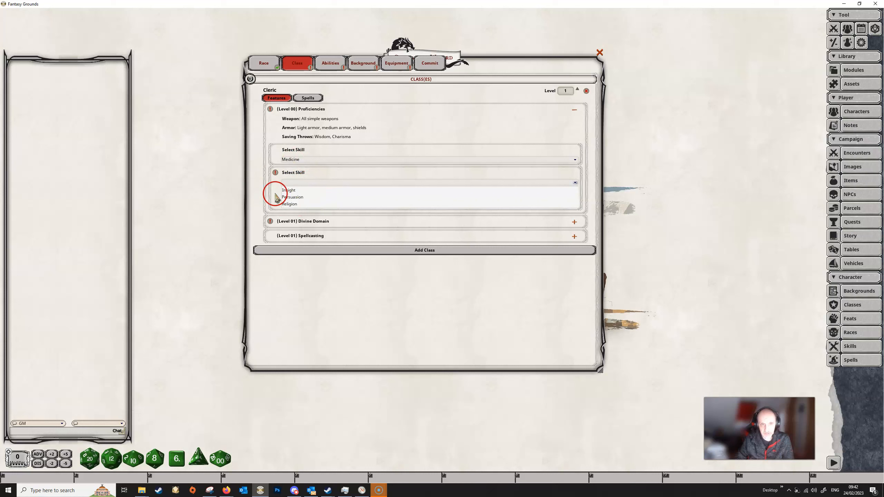
click(297, 204)
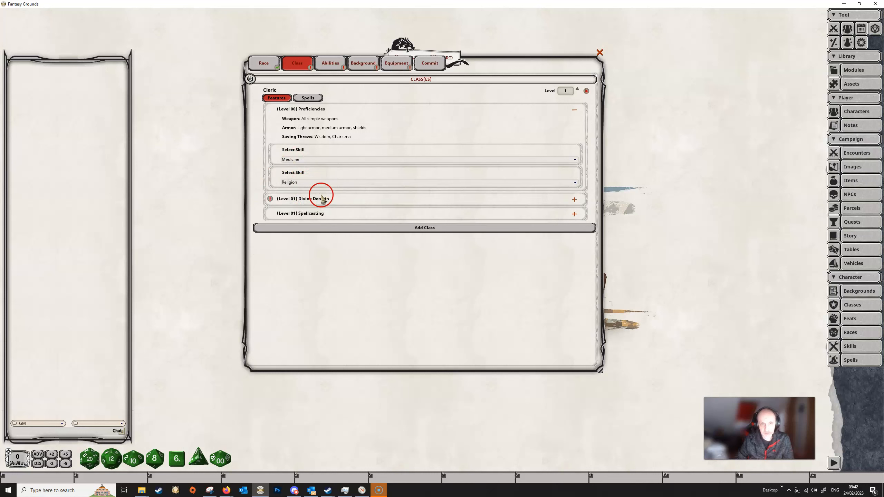
Check the alternatives to the Cleric's Medicine skill and read the level 1 Divine Domain feature description
click(318, 161)
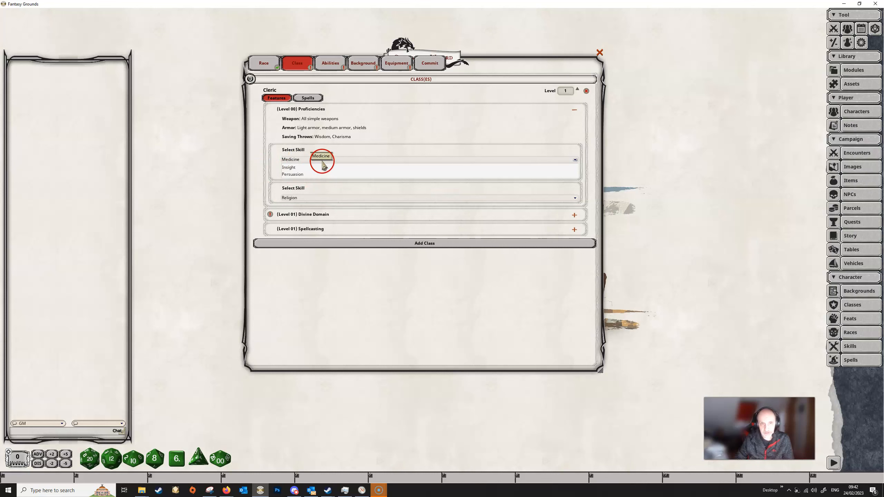
click(323, 164)
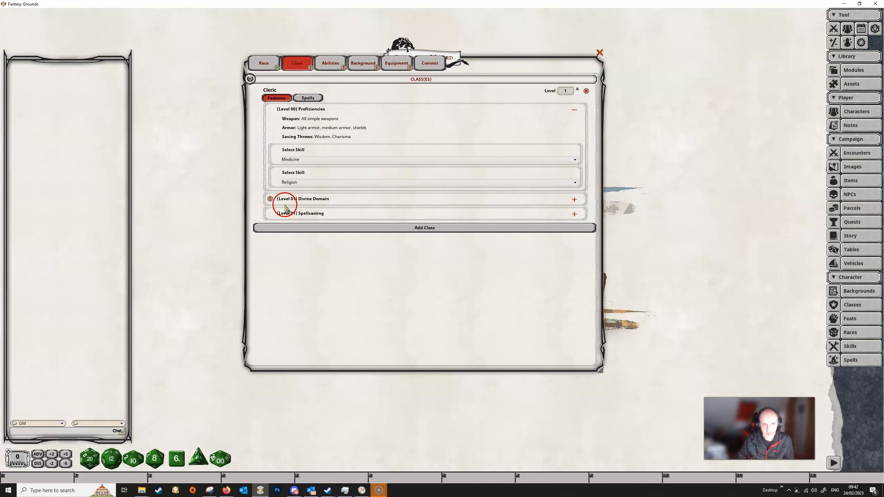
click(574, 200)
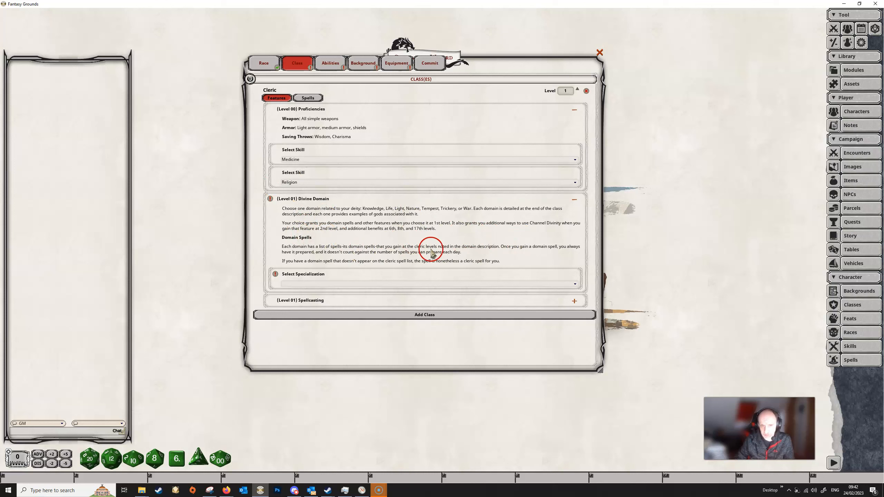
Choose Life Domain as the Cleric's Divine Domain specialization, and collapse the Proficiencies and Divine Domain features
click(303, 285)
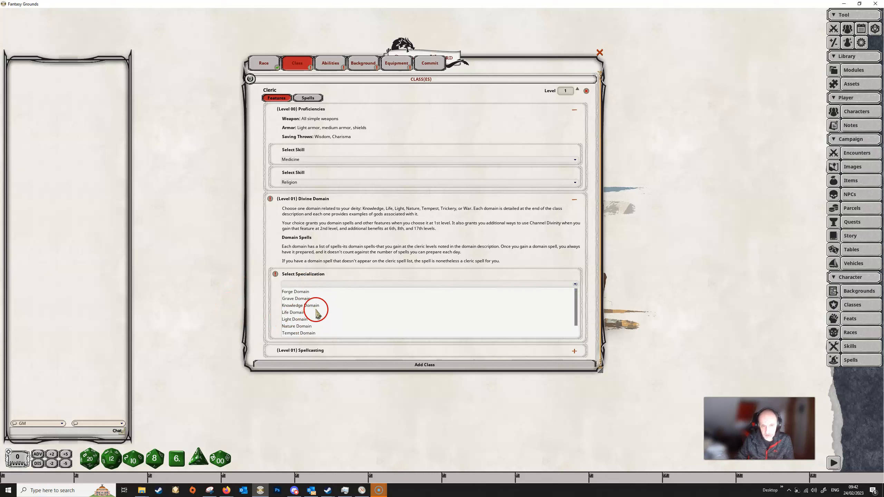
scroll(318, 326, down, 2)
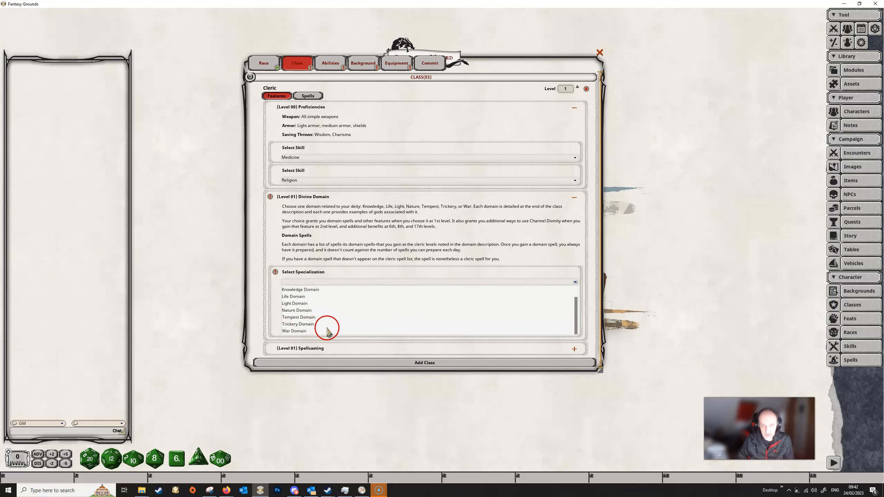
scroll(323, 327, up, 2)
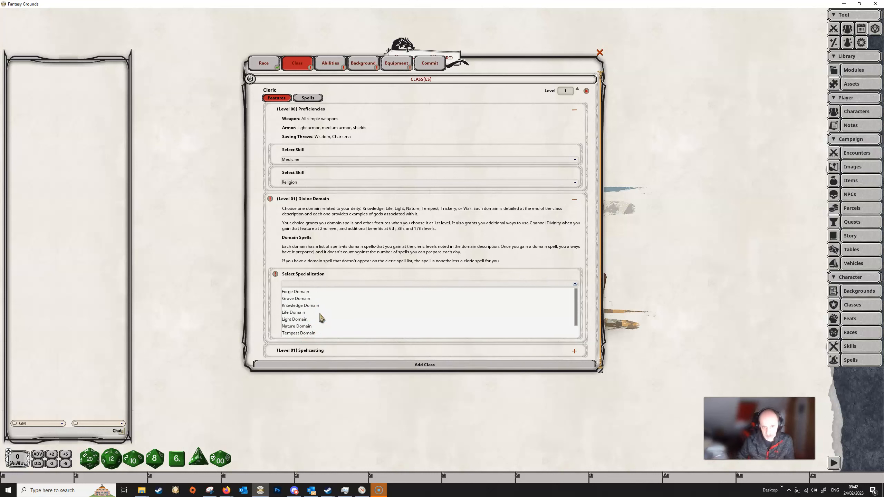
scroll(343, 311, down, 1)
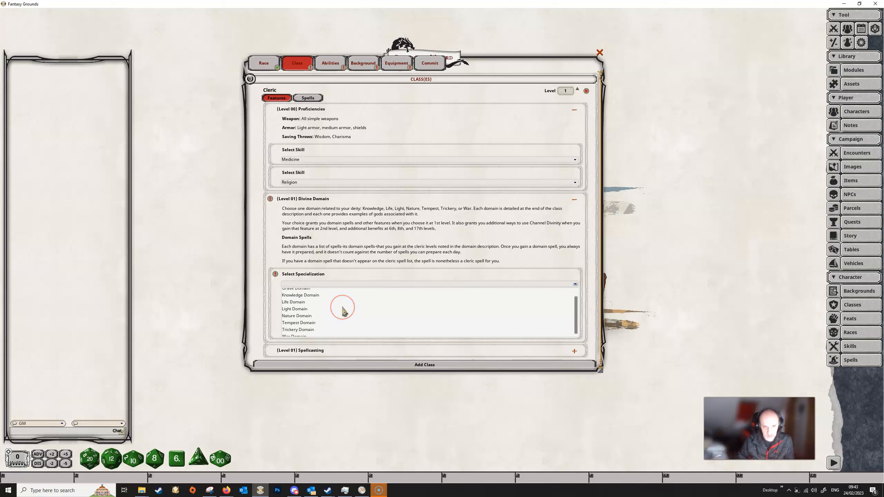
click(297, 302)
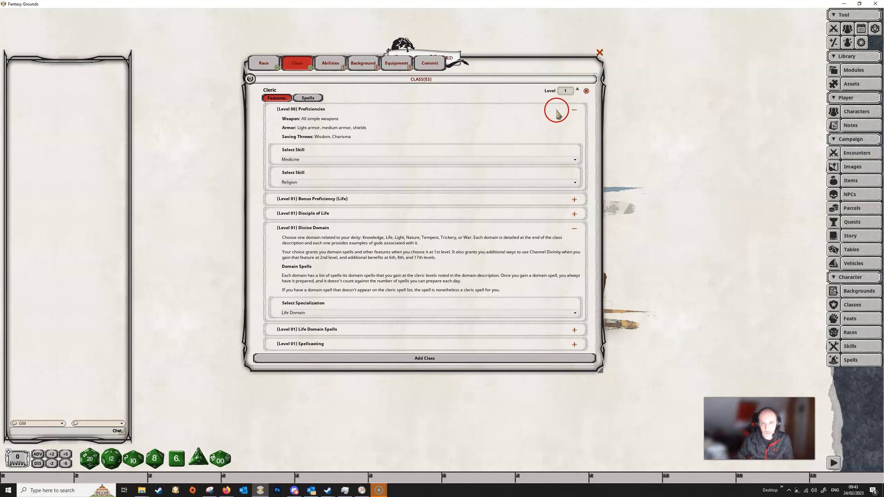
click(574, 110)
click(574, 153)
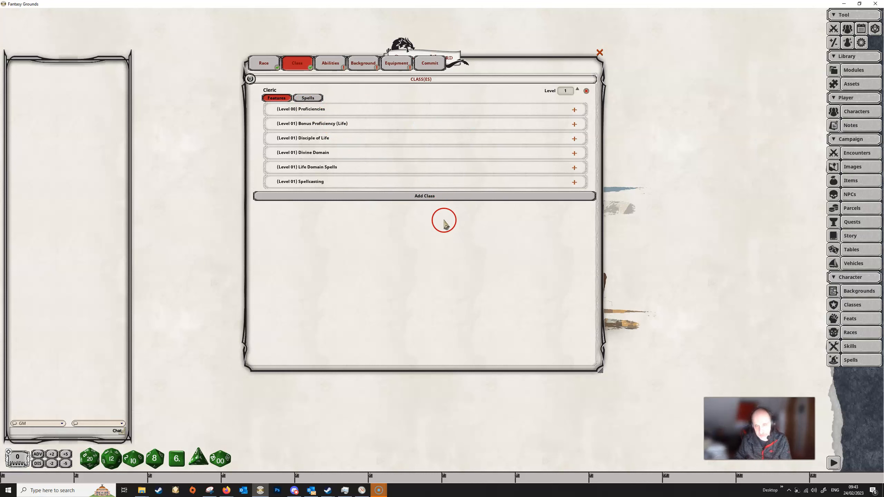
Go to the Cleric's spells and compare the available cantrips with the level 1 spells
click(309, 98)
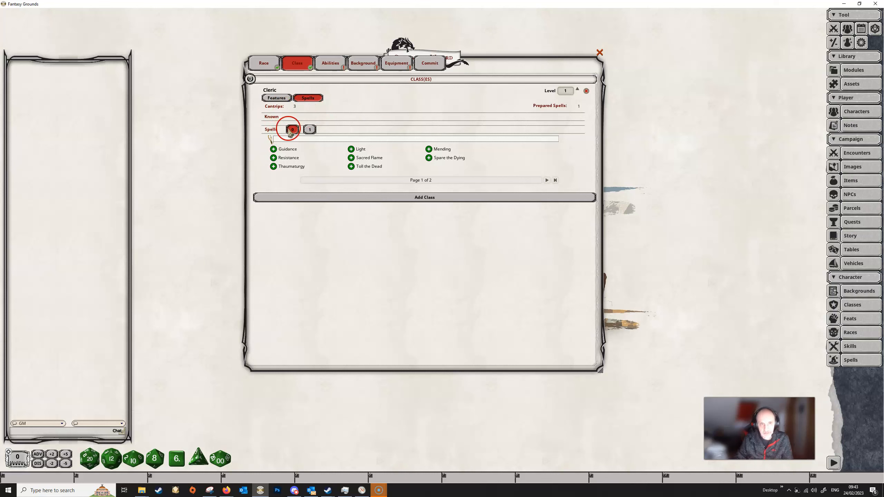
click(310, 130)
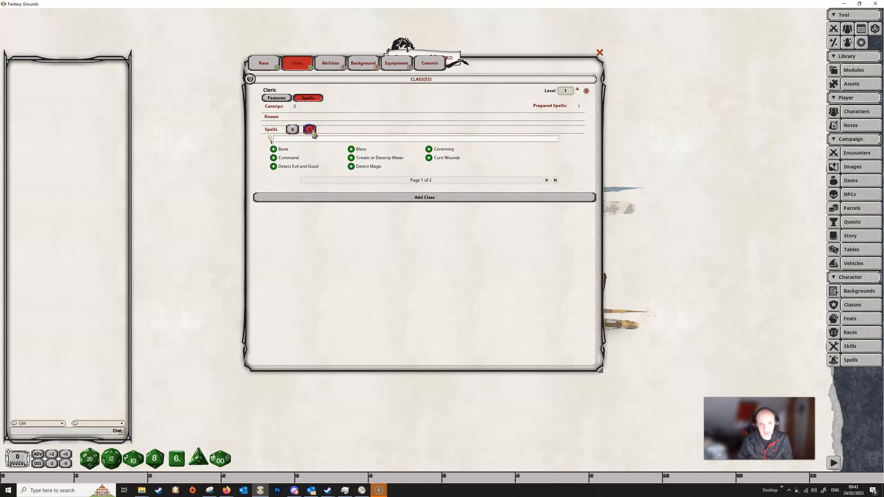
click(294, 131)
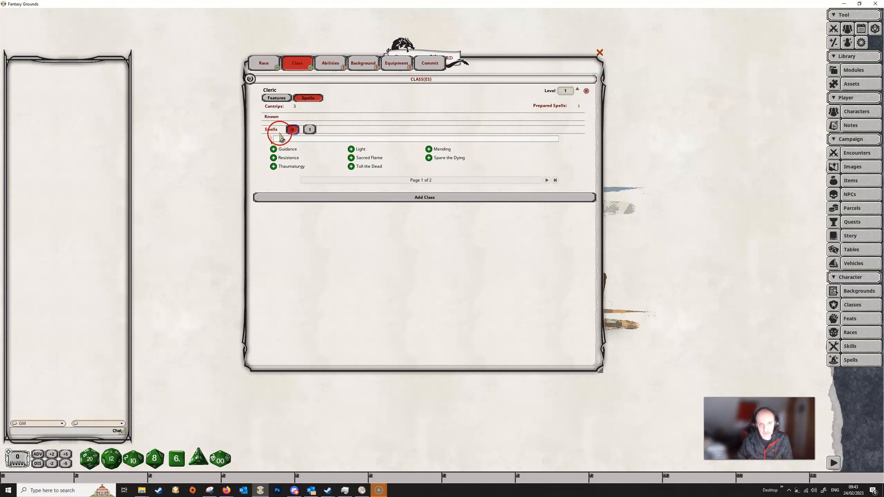
click(309, 130)
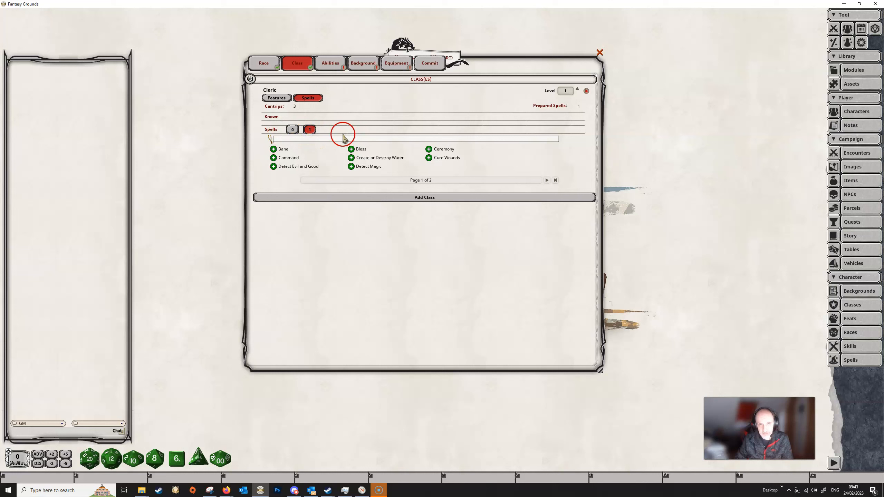
click(292, 130)
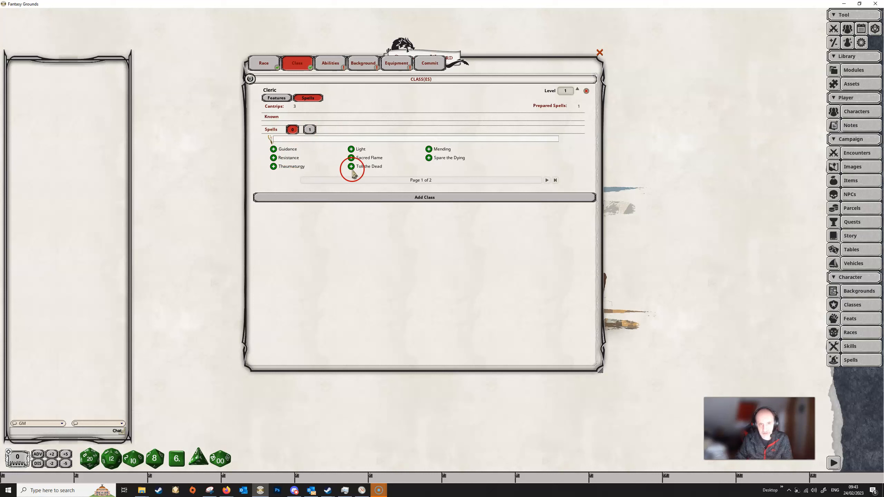
Add the cantrips Guidance, Spare the Dying and Toll the Dead, and replace Spare the Dying with Light
click(274, 149)
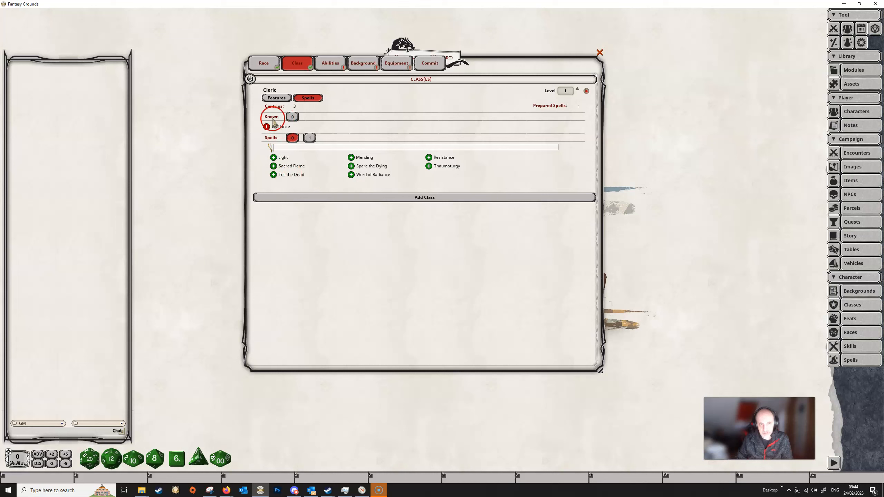
click(351, 167)
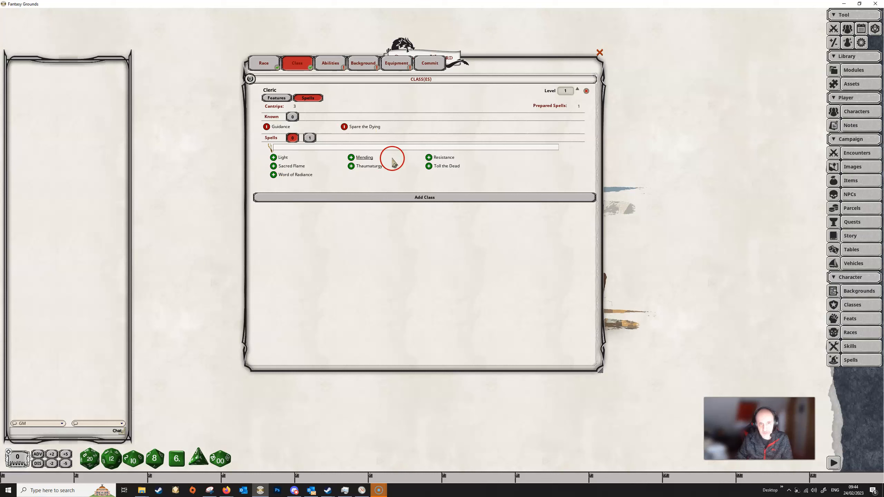
click(428, 166)
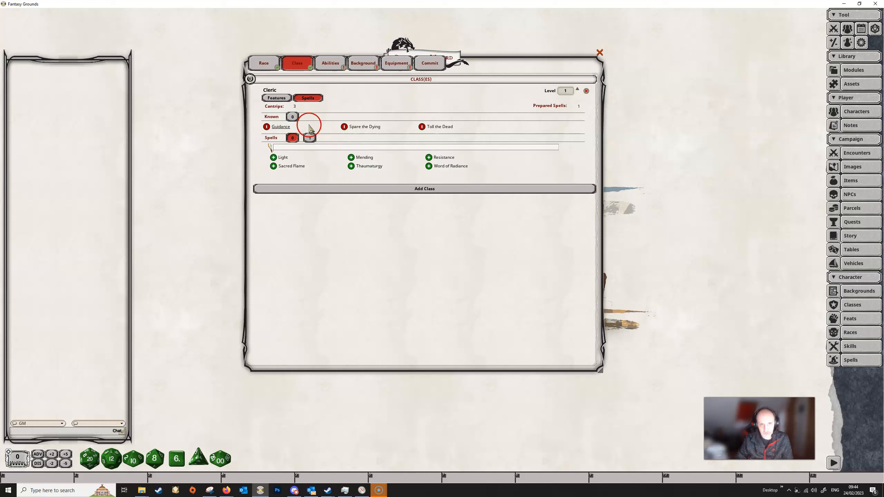
click(344, 127)
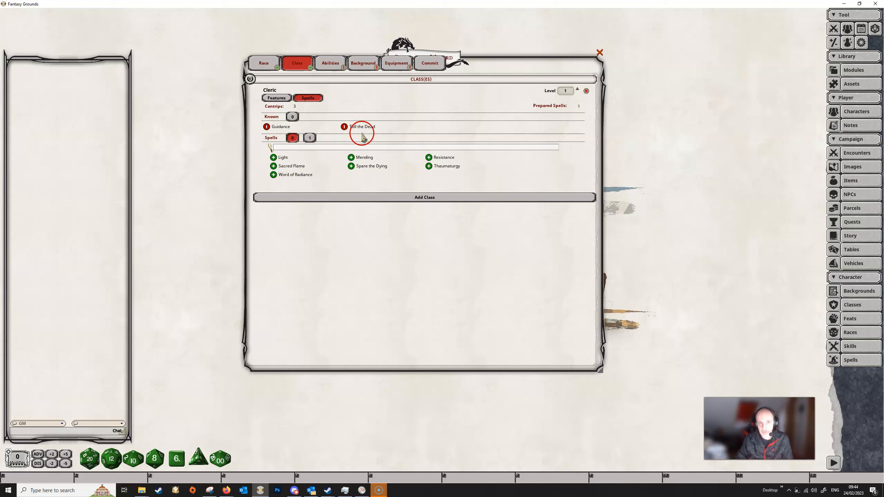
click(275, 158)
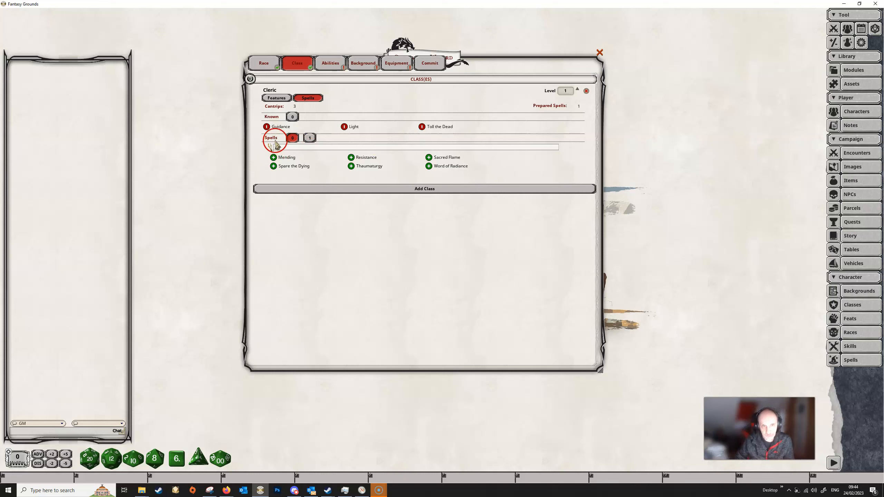
Add the level 1 spells Bless, Cure Wounds, Detect Poison and Disease, and Detect Evil and Good to the known spells
click(310, 138)
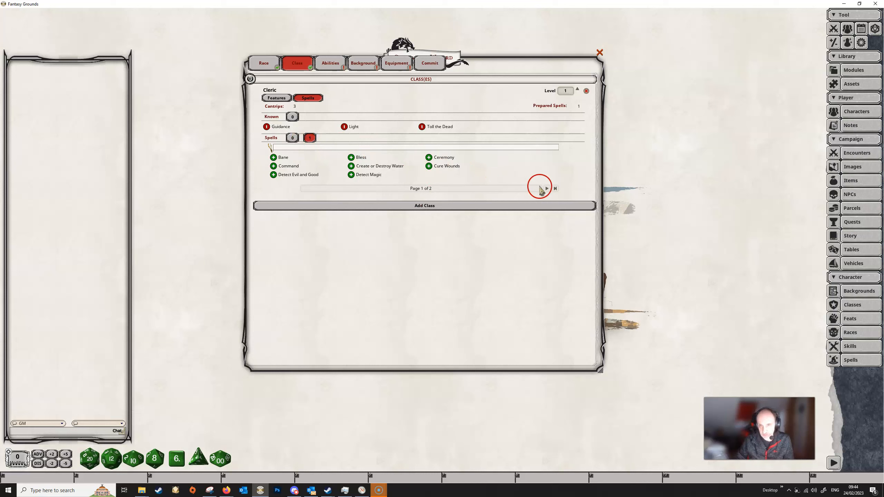
click(545, 188)
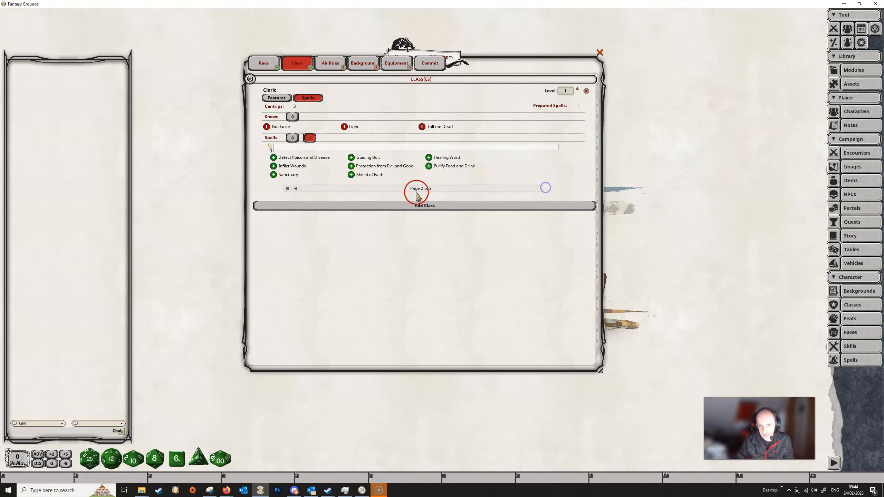
click(296, 190)
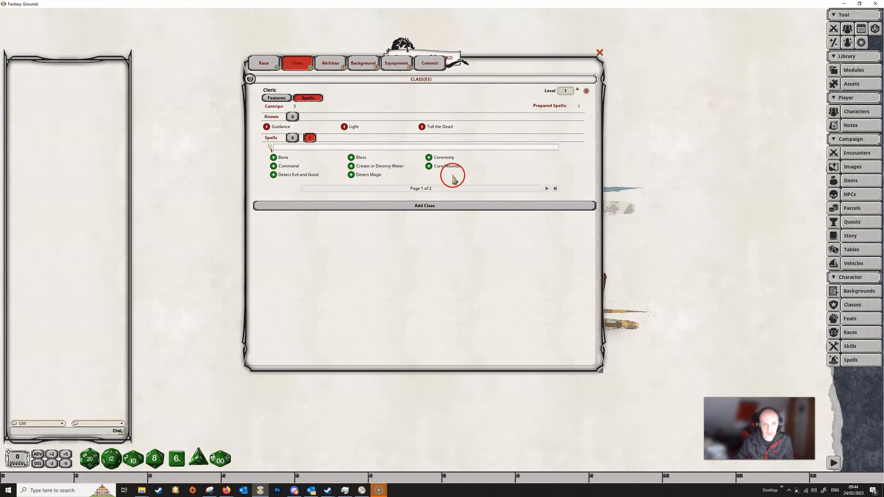
click(428, 166)
click(351, 158)
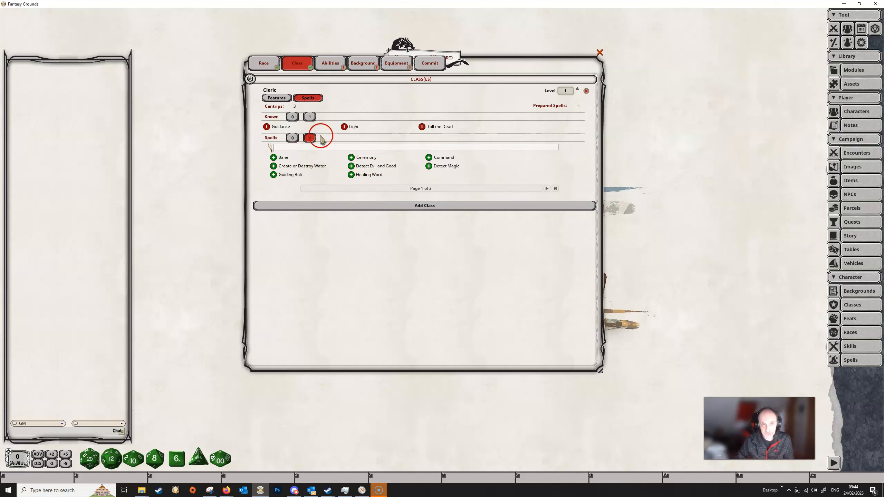
click(310, 118)
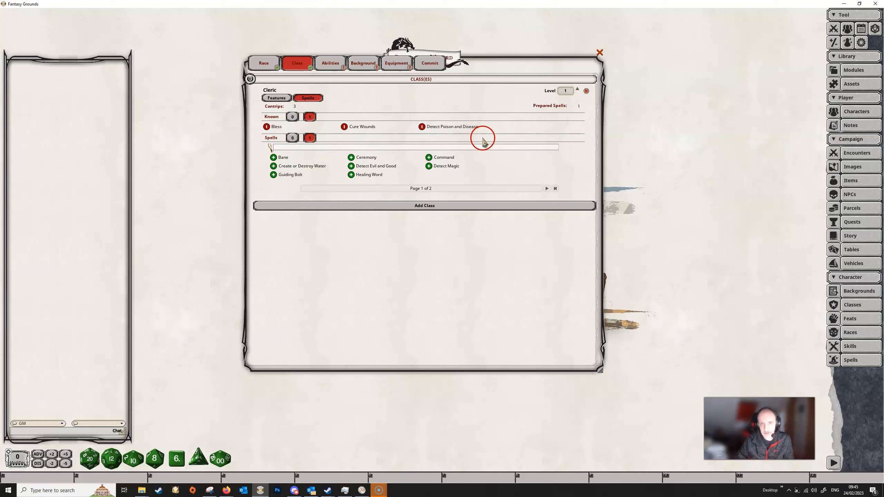
click(351, 166)
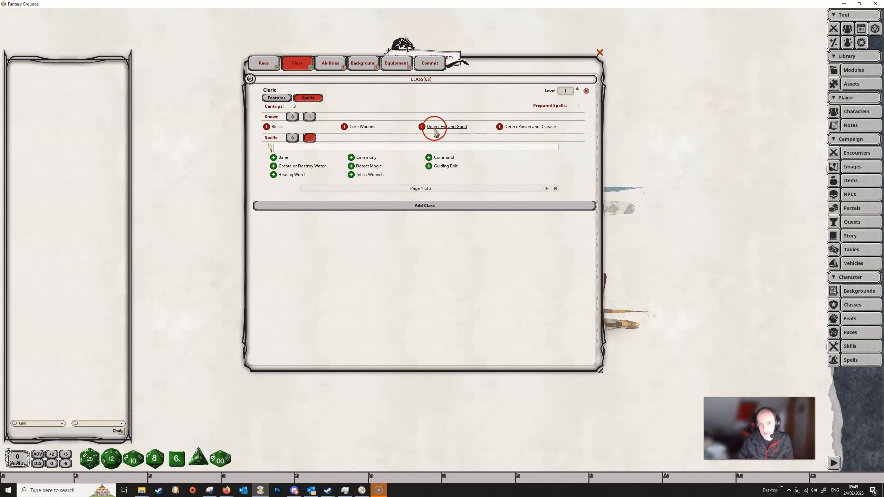
Review the known and available Cleric spells at levels 0 and 1
click(292, 117)
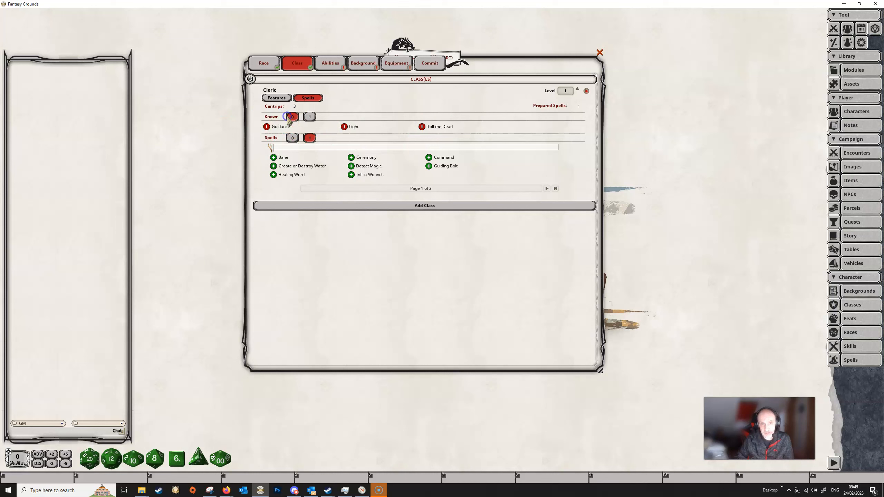
click(292, 138)
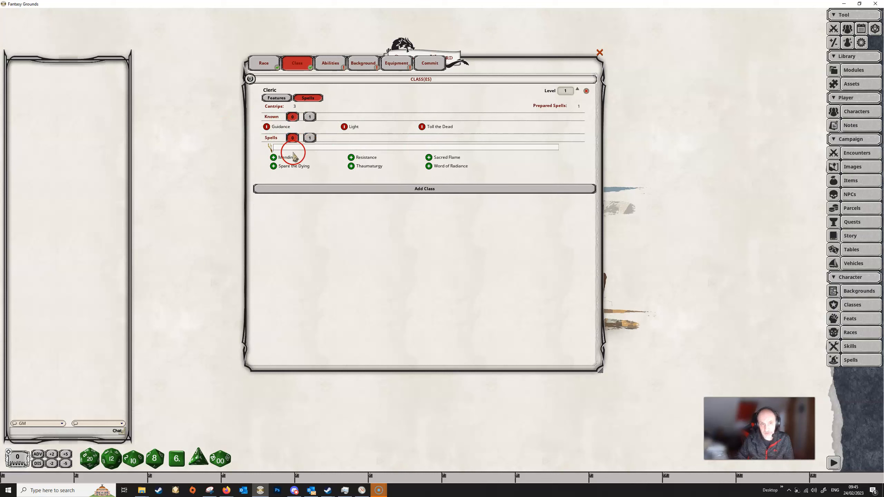
click(310, 117)
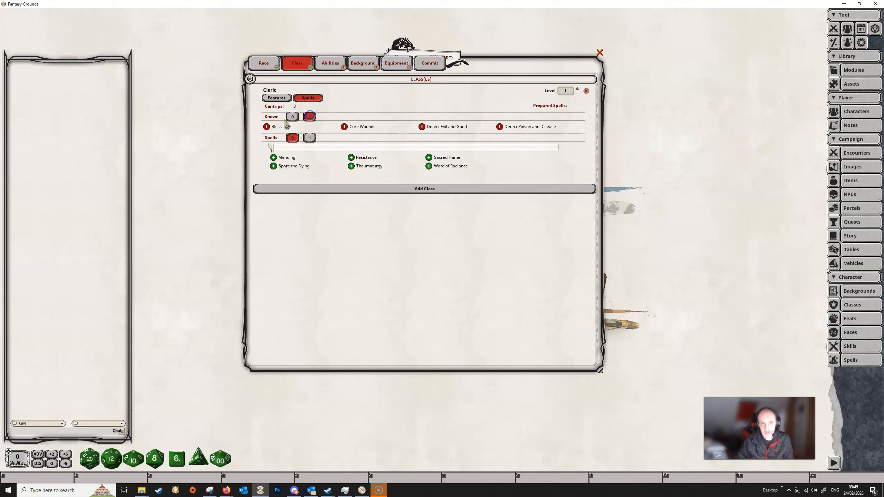
click(310, 137)
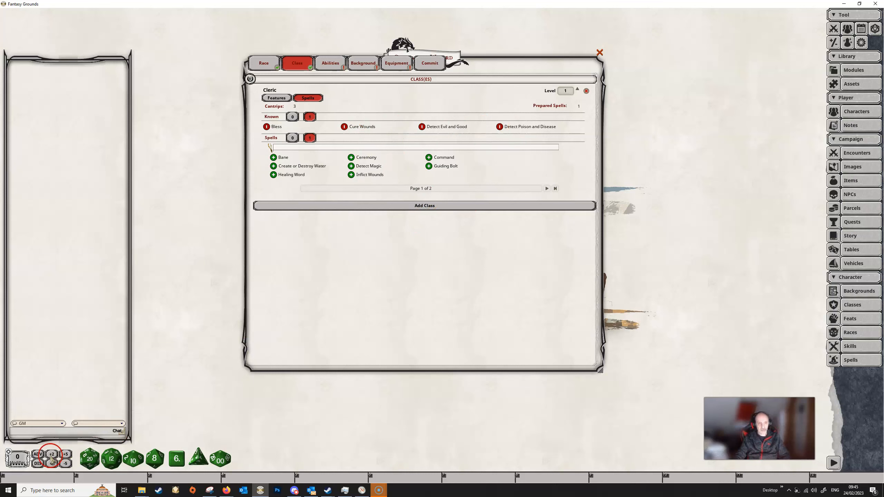
Go to the ability scores and set the generation method to Standard Array
click(333, 64)
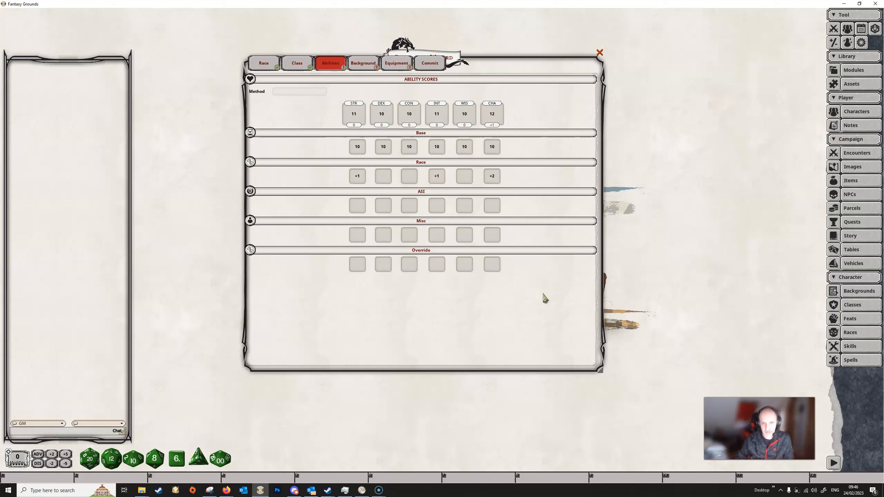
click(333, 183)
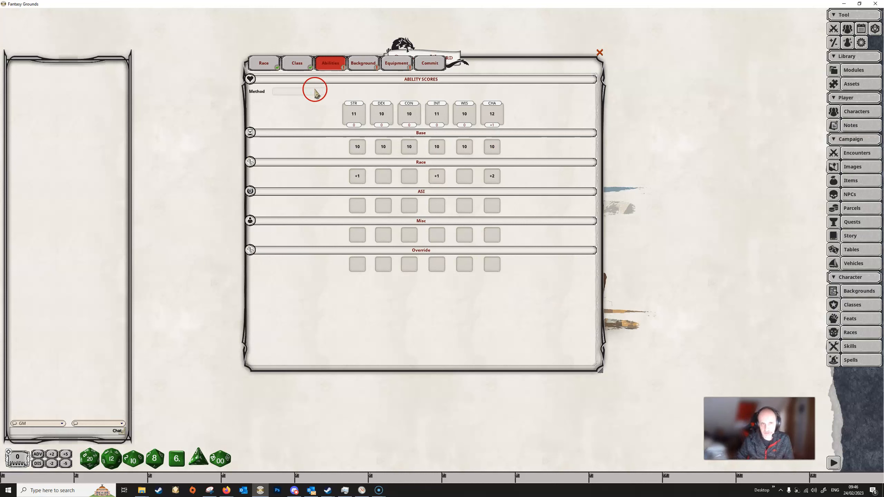
click(304, 91)
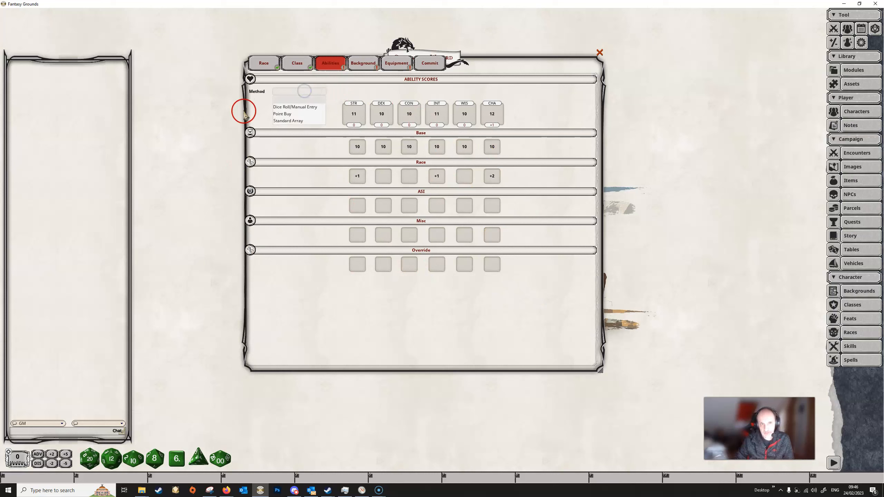
click(285, 121)
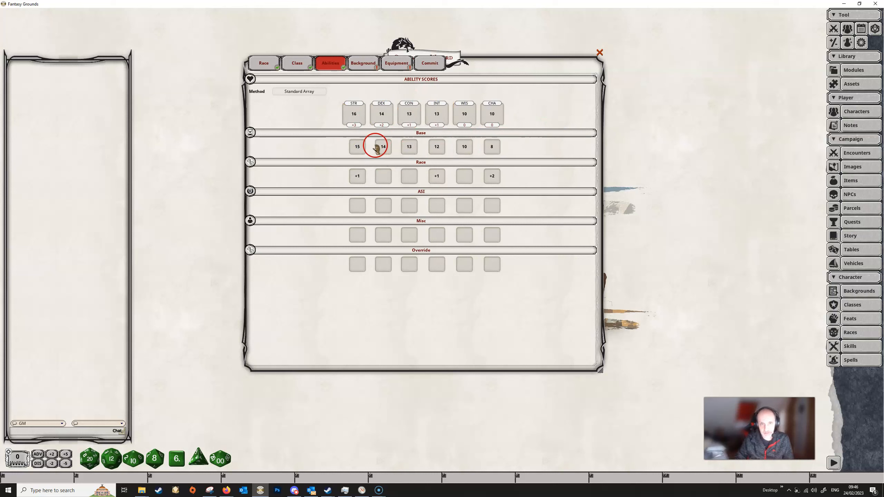
Rearrange the base ability scores to STR 10, DEX 8, CON 14, INT 12, WIS 15 and CHA 13
drag(357, 148, 372, 154)
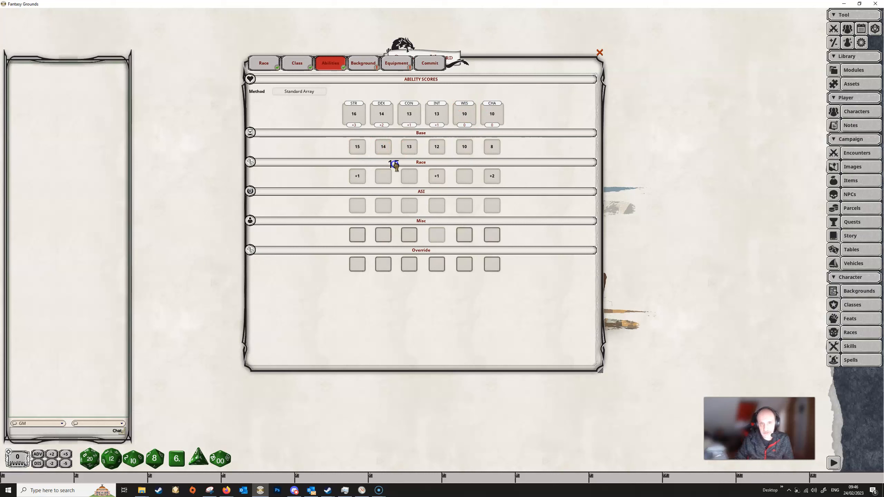
drag(466, 147, 464, 150)
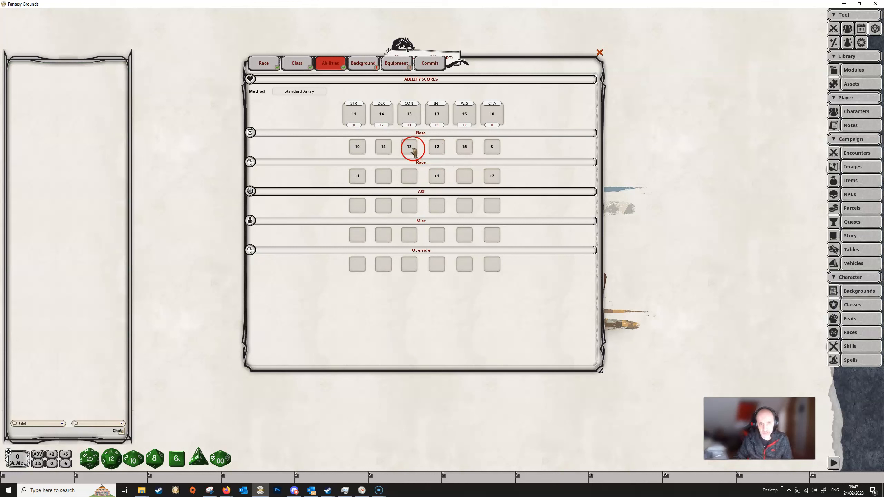
drag(409, 149, 492, 150)
drag(406, 150, 384, 147)
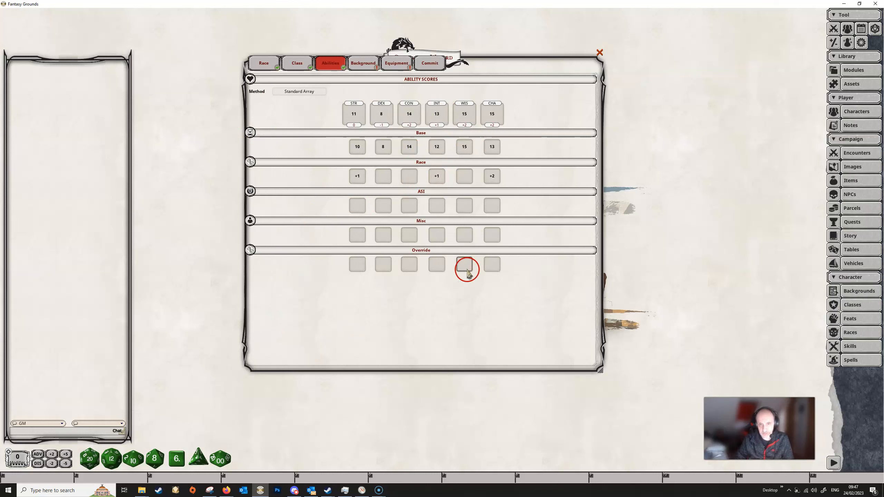
Set the Wisdom override score to 18
click(456, 300)
text(18)
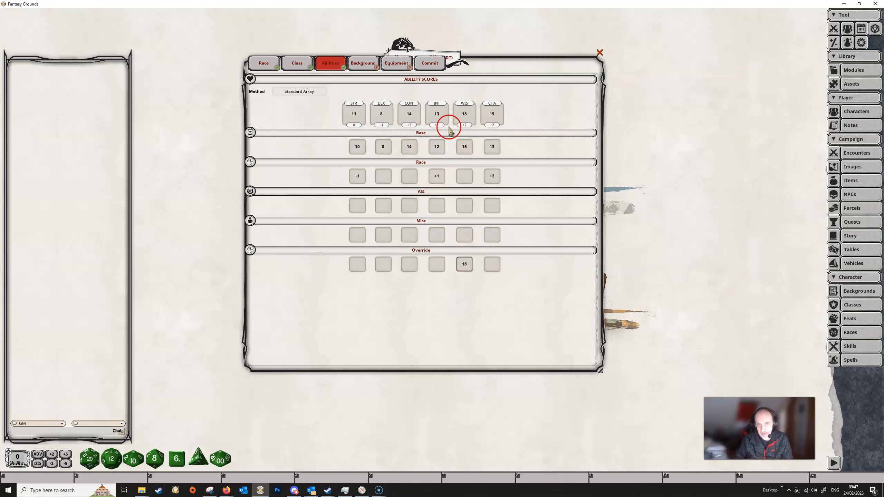
drag(476, 279, 480, 278)
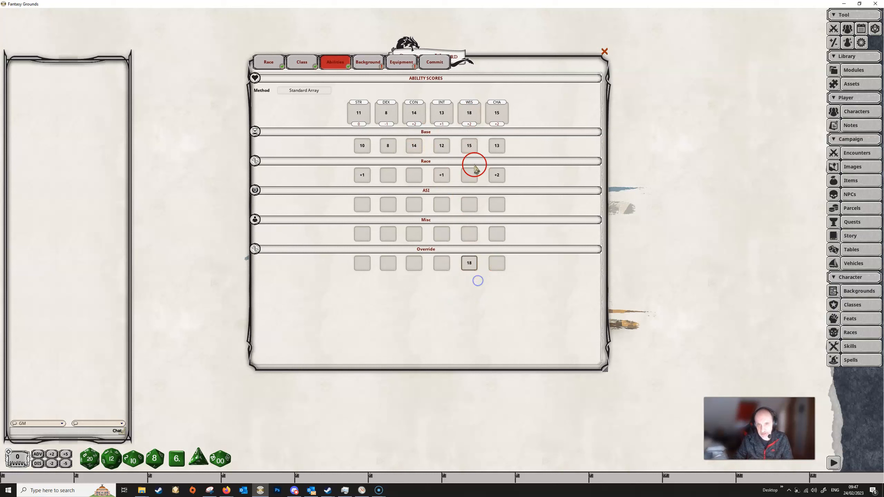
Change the base scores to DEX 15, CON 8 and WIS 14, and clear the Wisdom override score
drag(470, 148, 438, 173)
drag(389, 149, 469, 149)
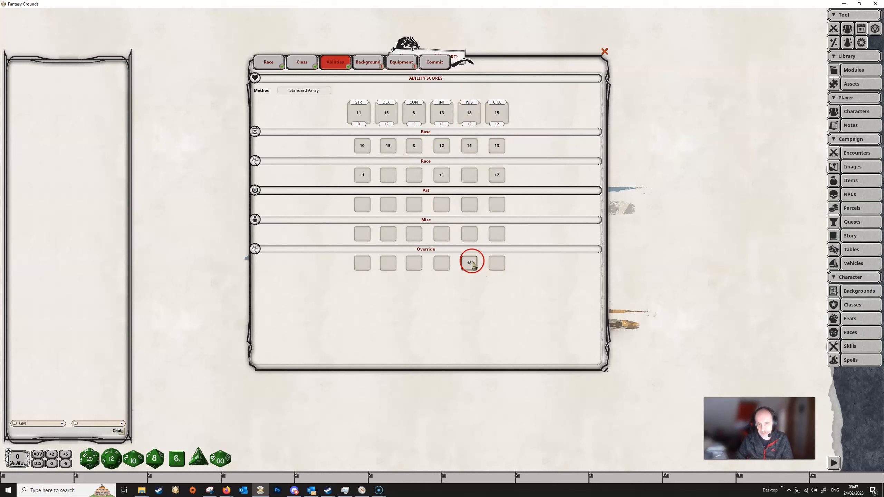
key(BackSpace)
key(BackSpace)
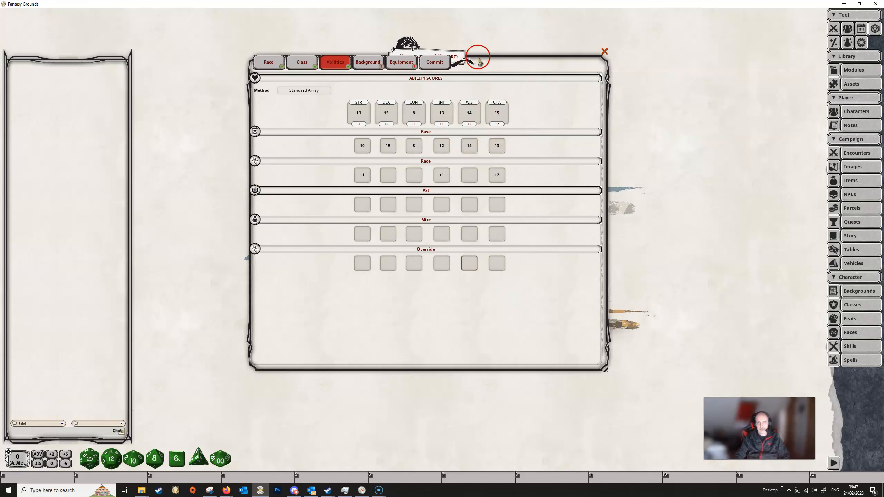
drag(480, 62, 464, 82)
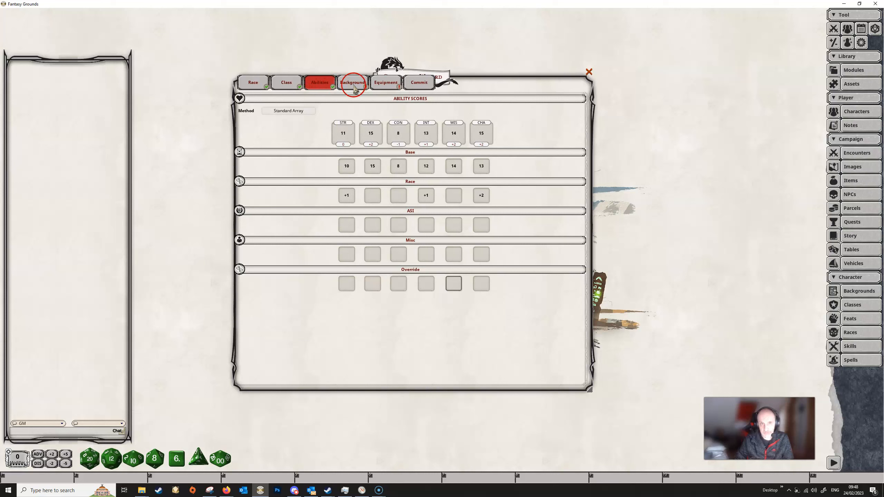
Switch the ability score method to Dice Roll/Manual Entry and roll all the base scores
click(303, 111)
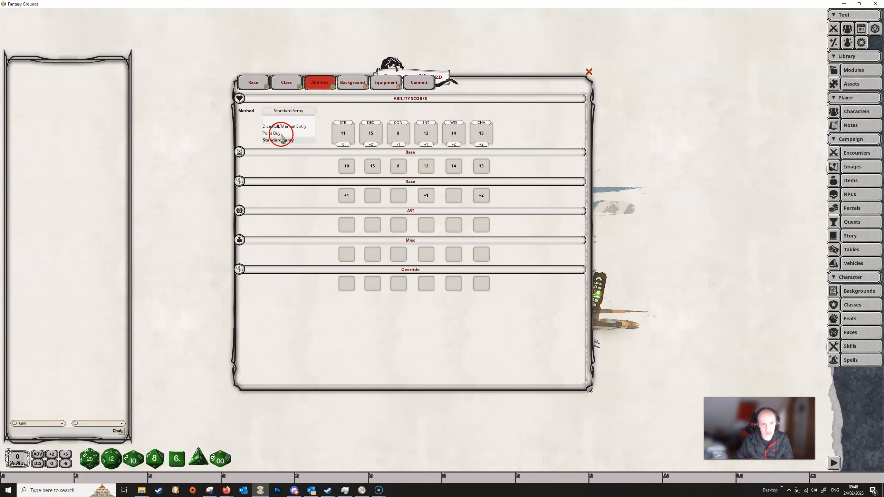
click(291, 127)
click(325, 111)
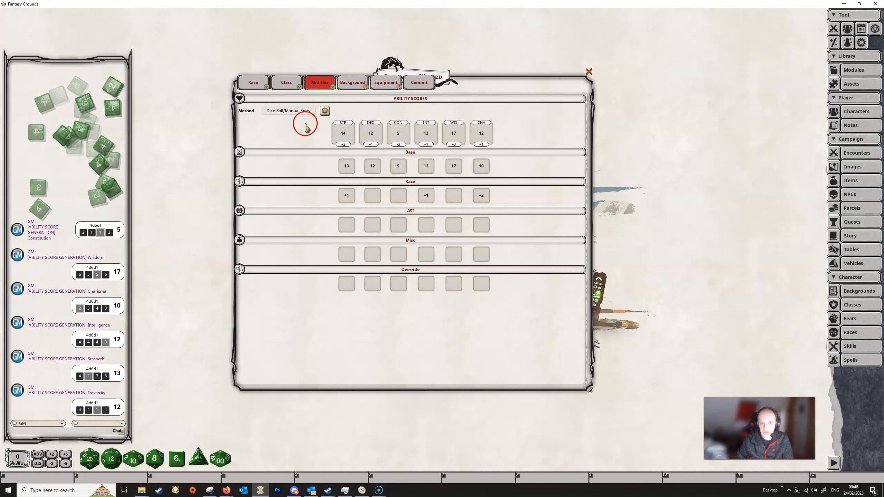
Try the Point Buy method for the ability scores and return the method to Standard Array
click(289, 110)
click(279, 131)
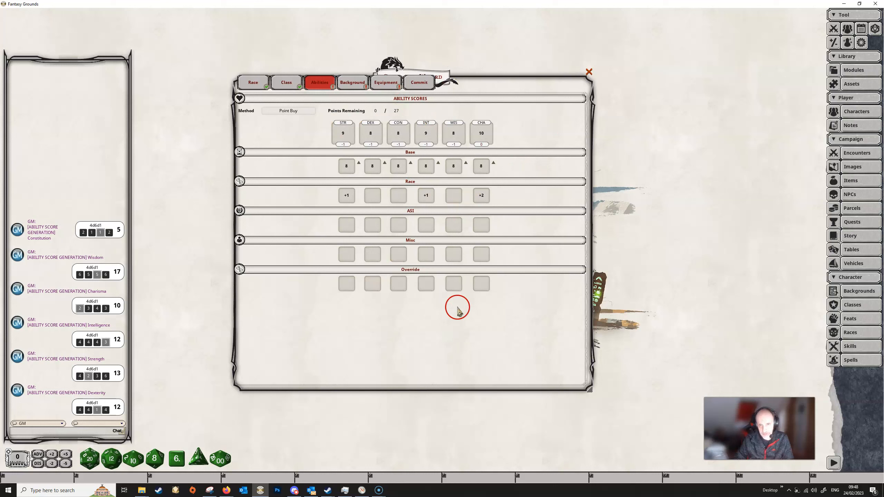
click(302, 109)
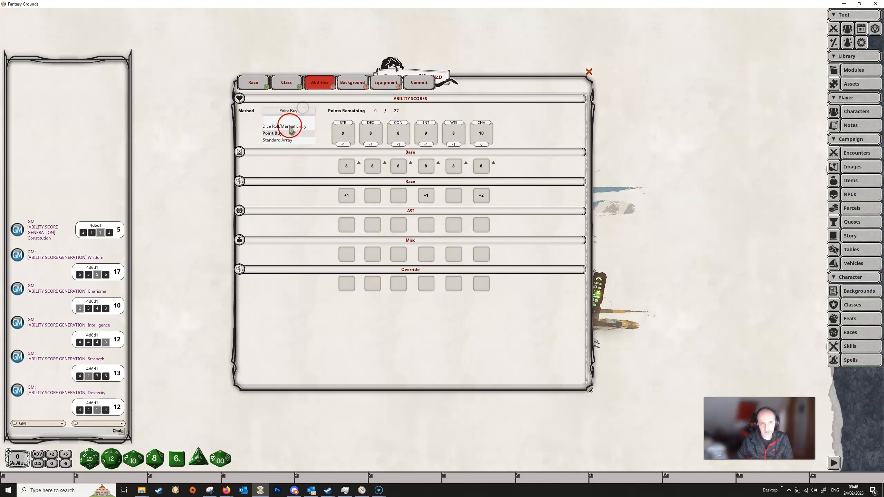
click(279, 140)
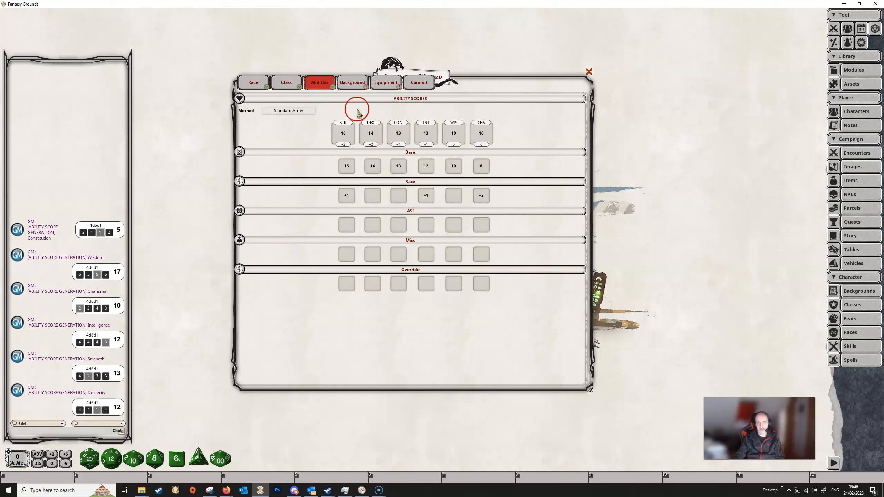
Go to the background selection and filter the source to D&D Player's Handbook
click(354, 86)
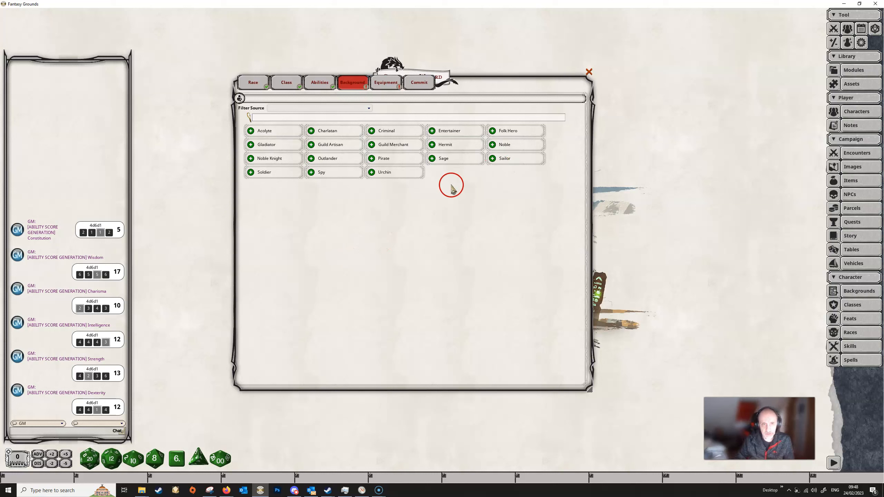
click(329, 108)
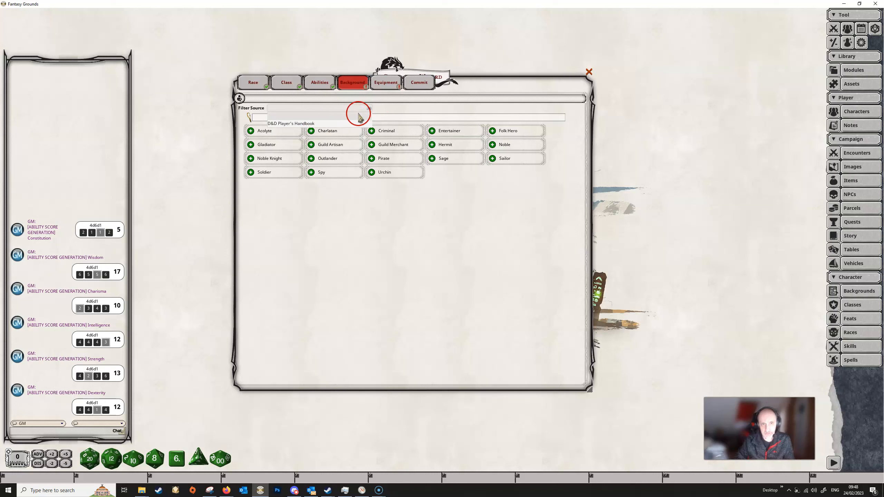
click(334, 123)
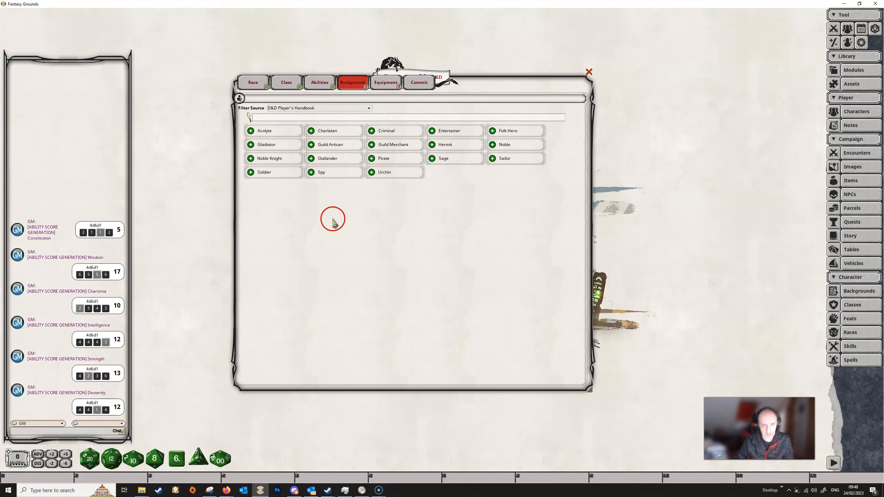
Choose the Soldier background and select Playing card set as its tool proficiency
click(254, 175)
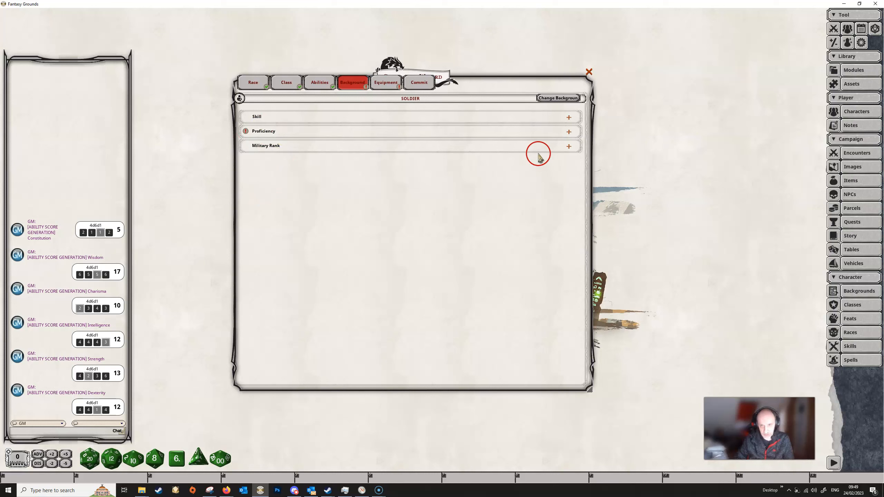
click(569, 132)
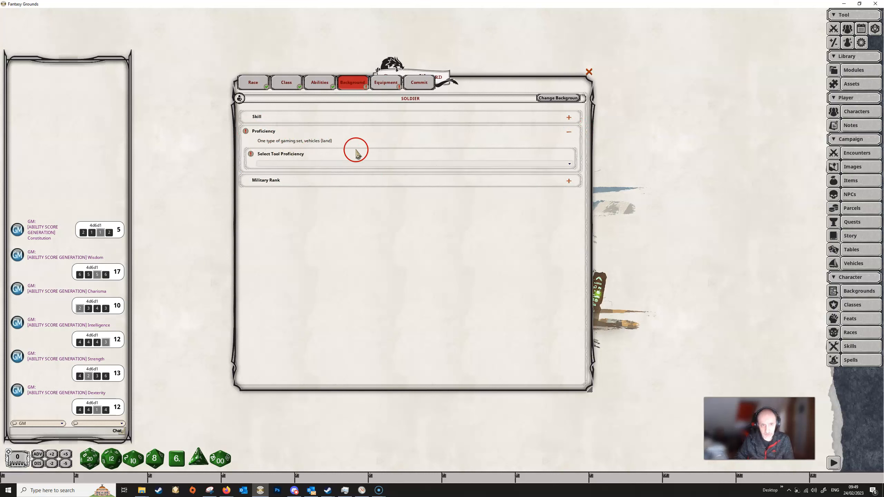
click(333, 164)
click(294, 188)
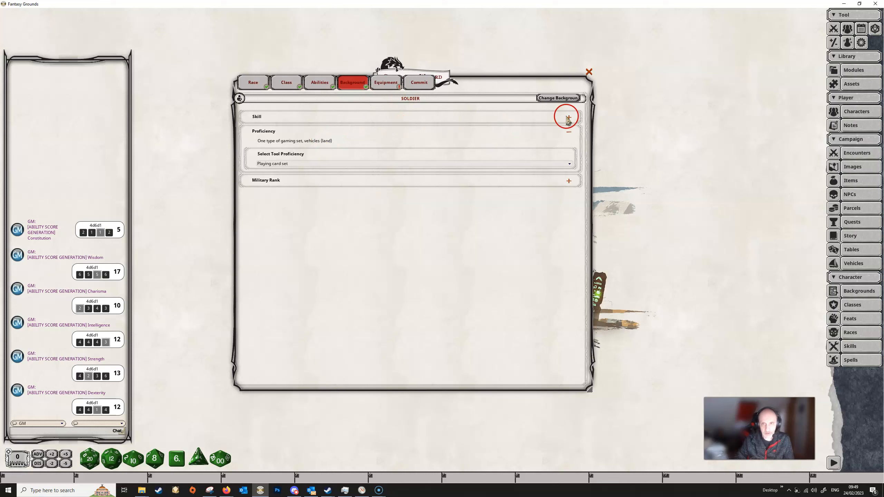
Change the background to Acolyte and select Deception and Investigation as its two skills
click(550, 99)
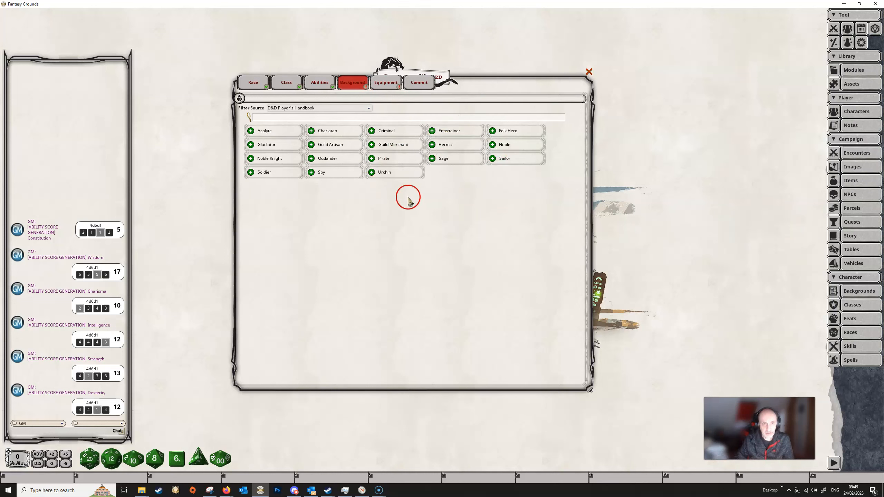
click(251, 131)
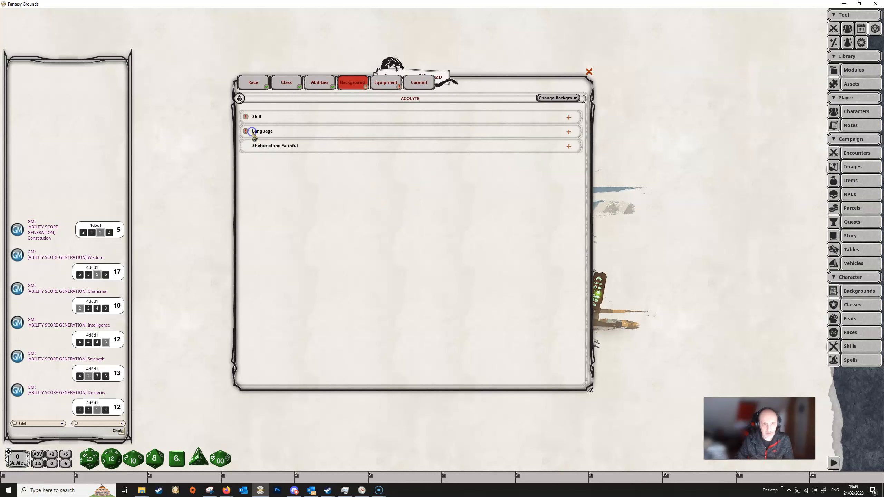
click(568, 118)
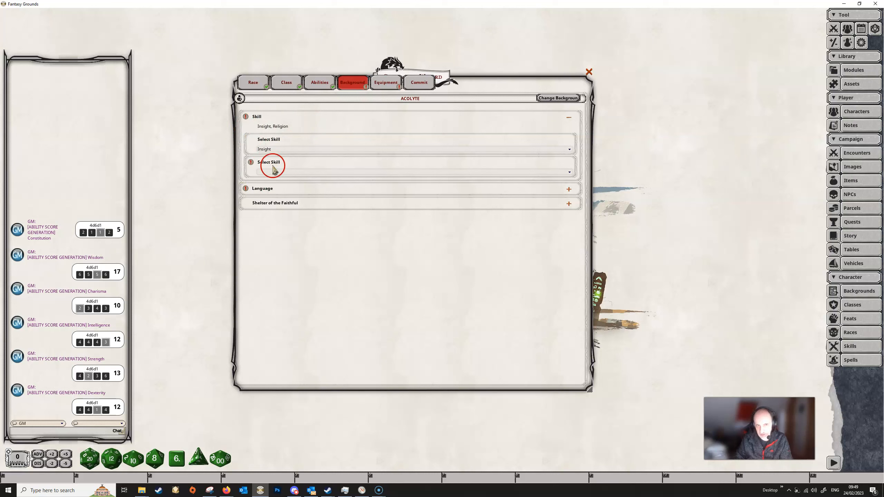
click(296, 150)
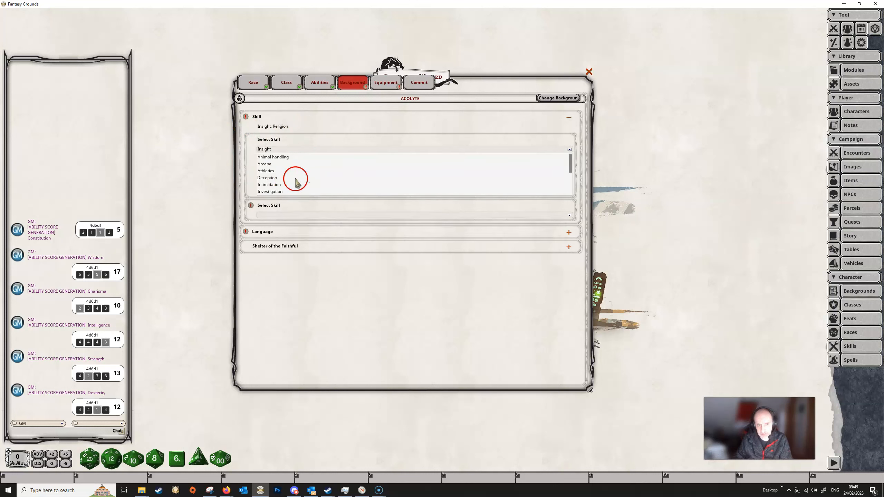
click(274, 178)
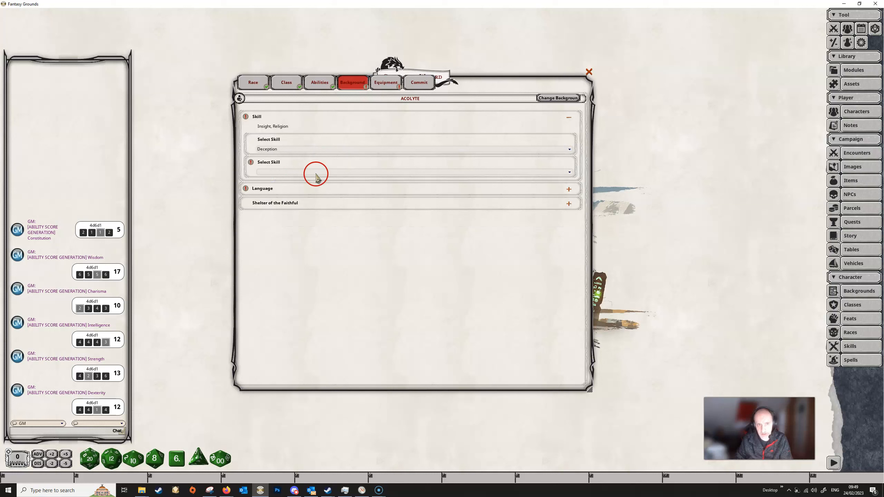
click(288, 172)
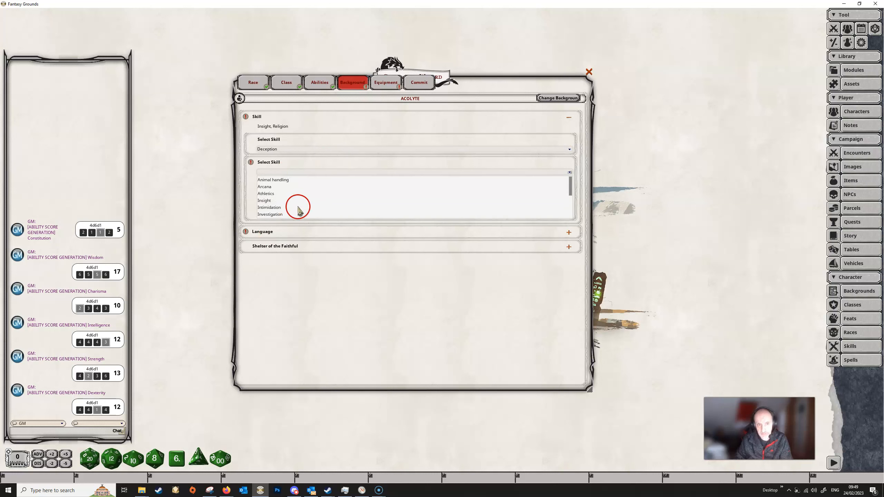
click(266, 214)
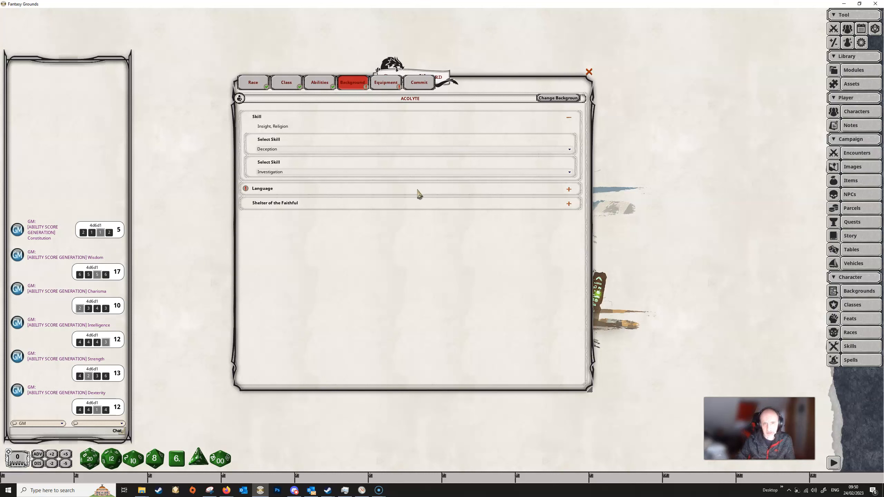
Select Draconic and Elvish as the Acolyte's languages and go on to the equipment
click(570, 190)
click(309, 221)
click(286, 258)
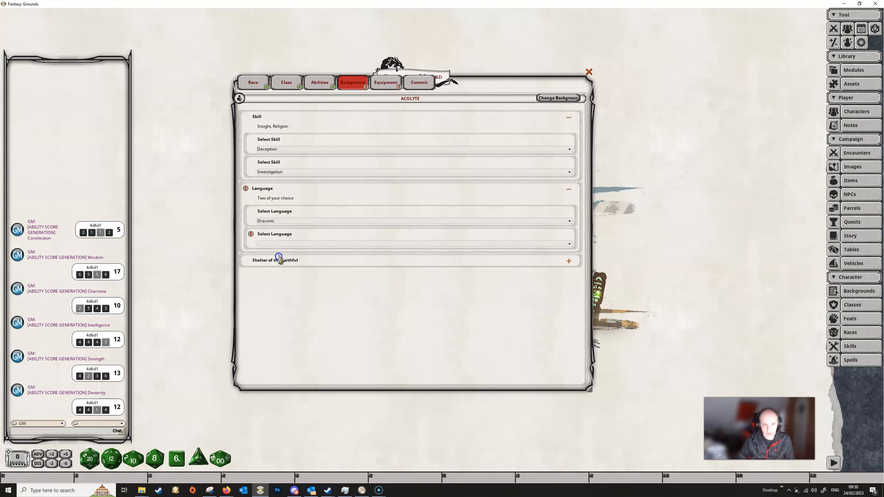
click(293, 246)
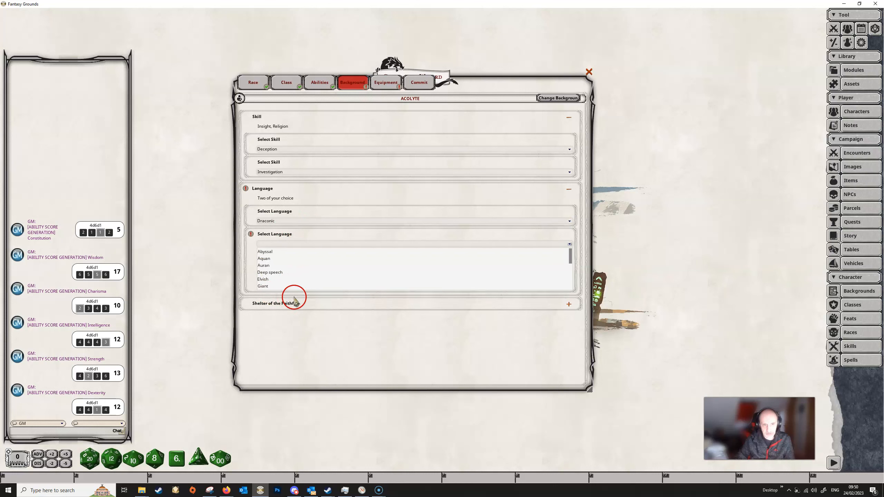
click(274, 279)
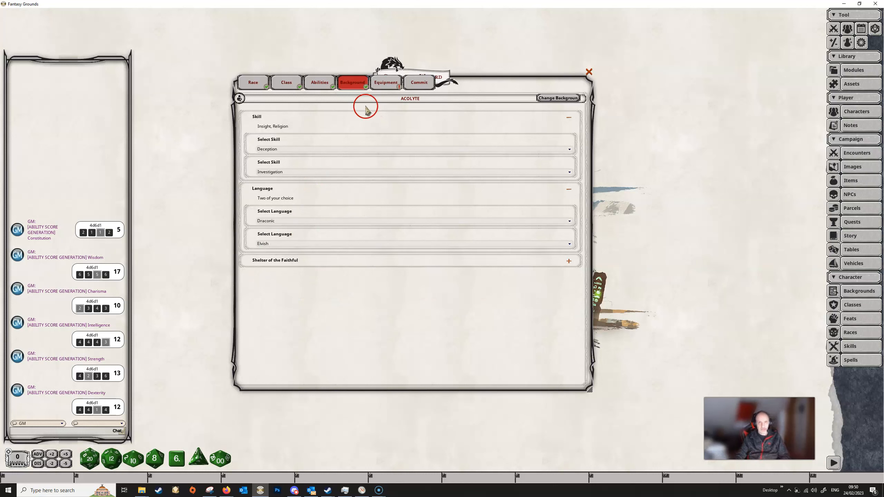
click(383, 84)
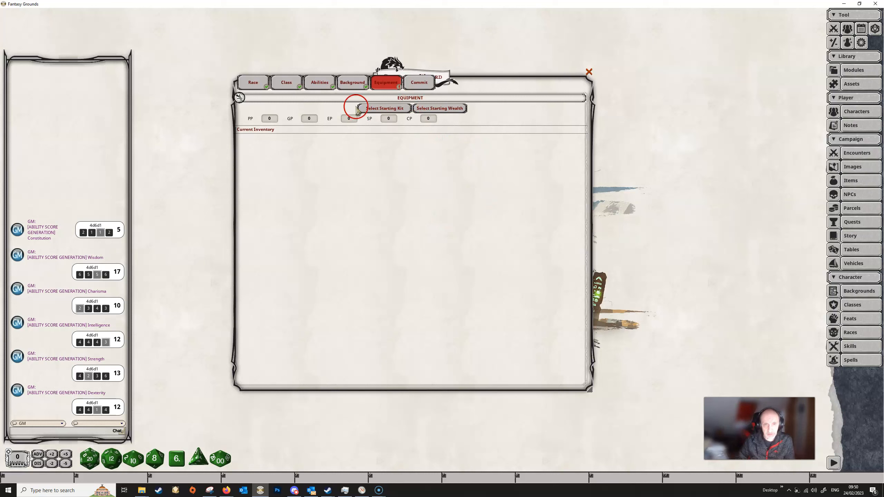
Use the starting kit and pick Emblem for the background, plus Mace, Leather and Quarterstaff for the first three class choices
click(380, 111)
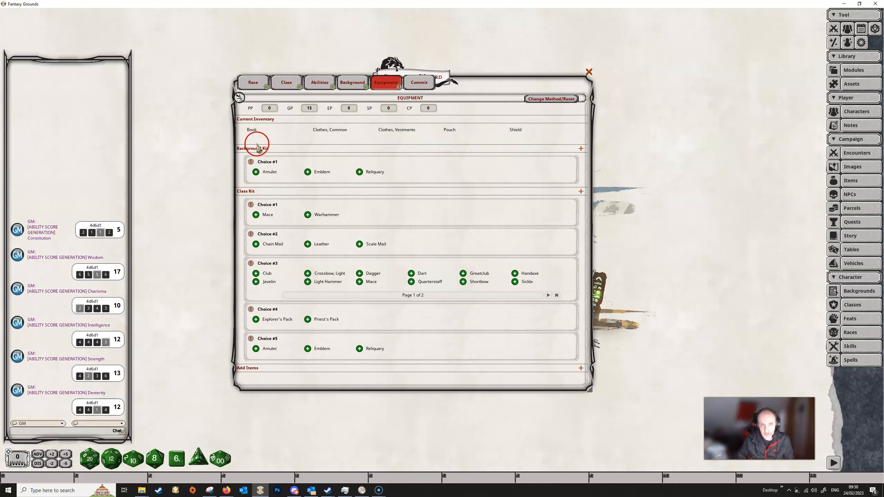
click(308, 172)
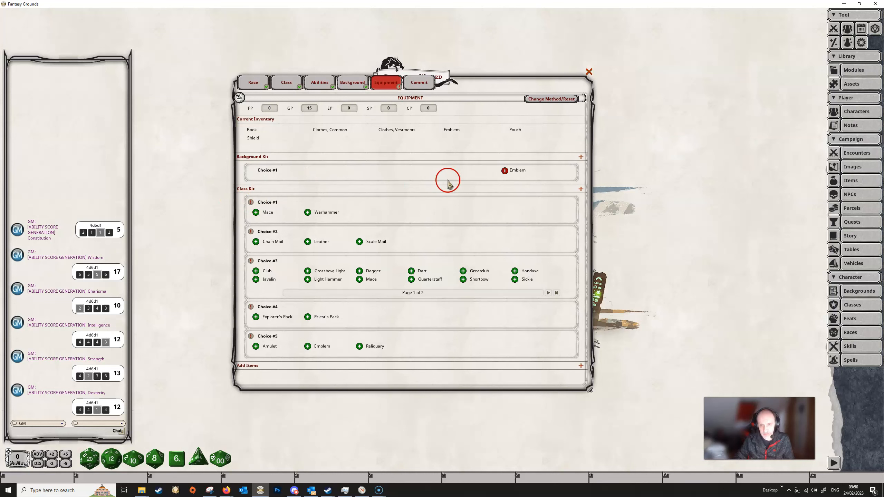
click(256, 214)
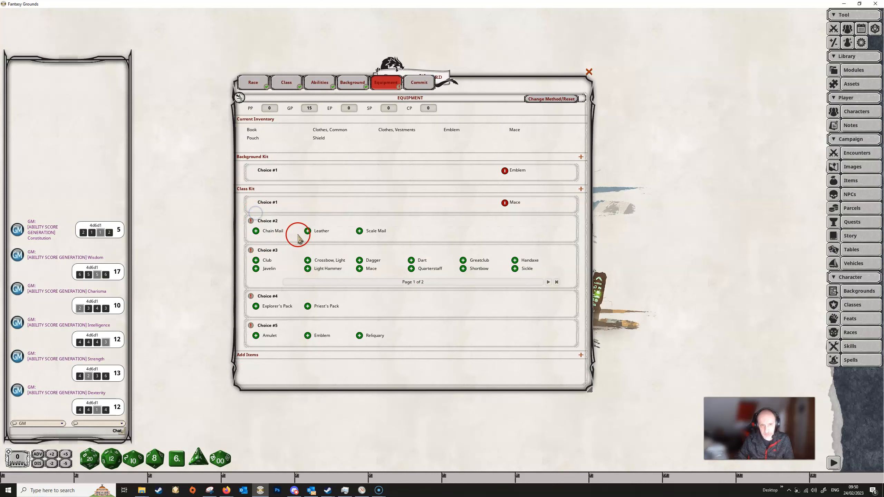
click(308, 230)
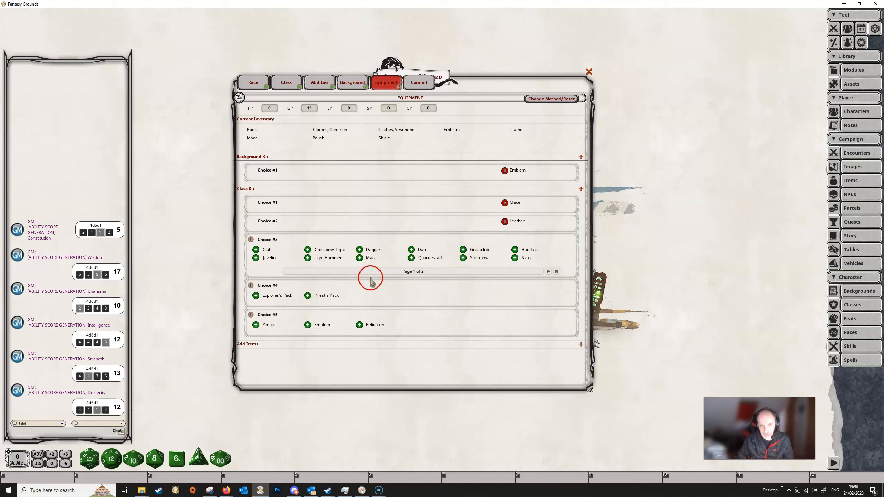
click(412, 258)
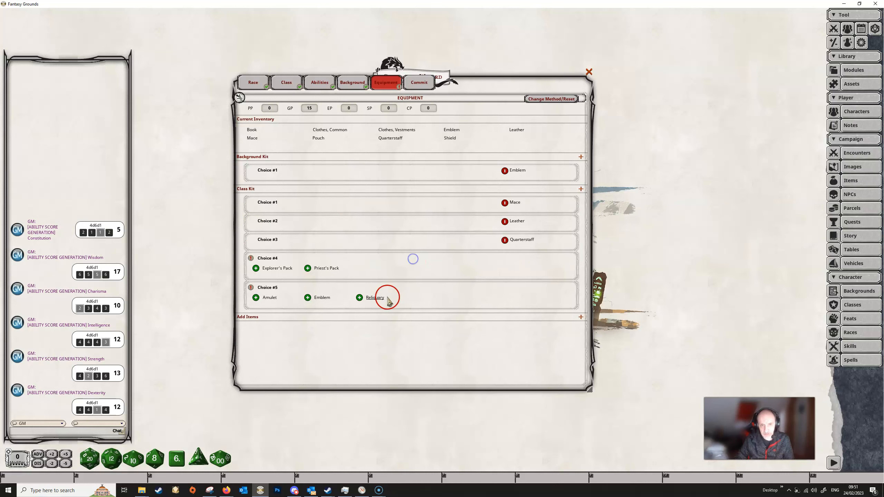
Remove the Quarterstaff and Leather from the class kit and pick Chain Mail for choice #2
click(506, 241)
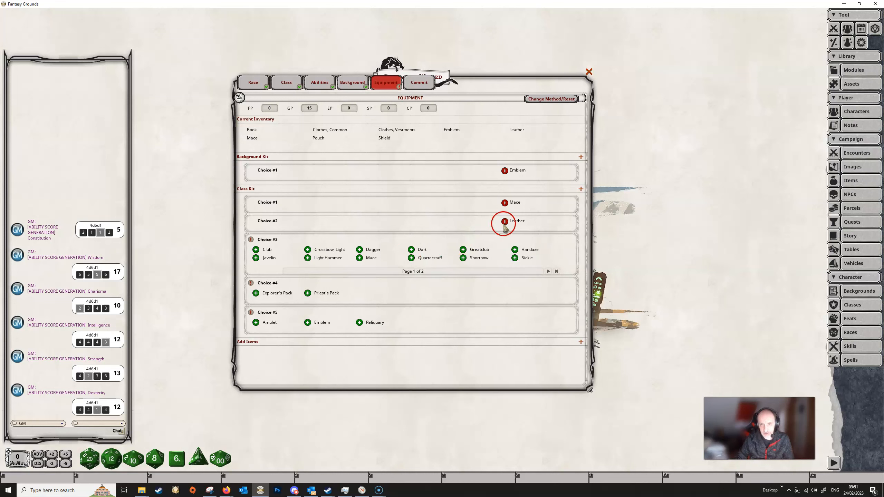
click(504, 223)
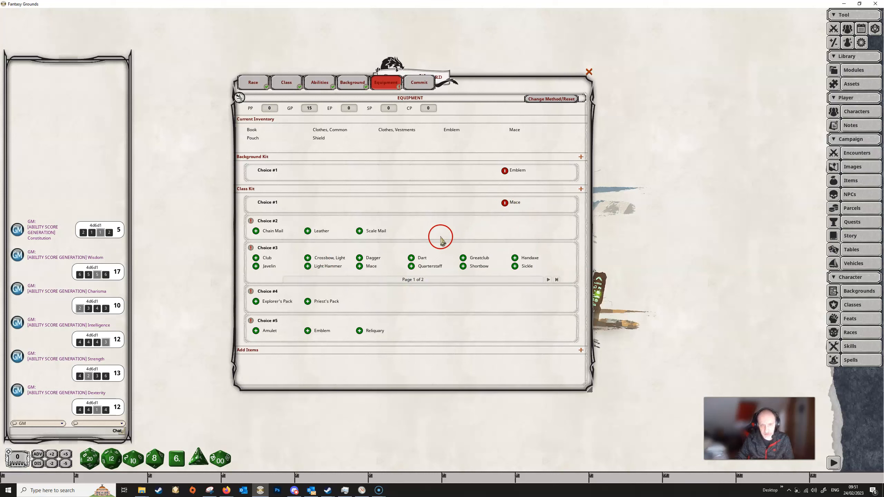
click(256, 231)
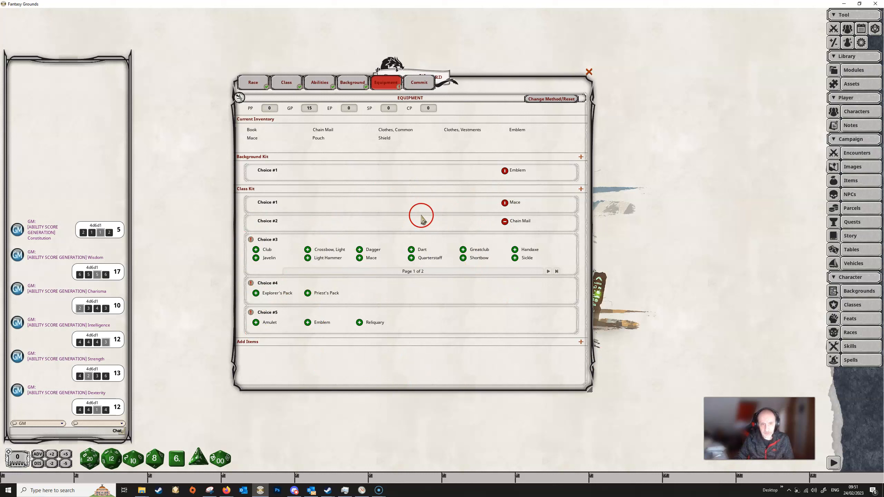
Reset the equipment method and select starting wealth instead of the starting kit
click(551, 99)
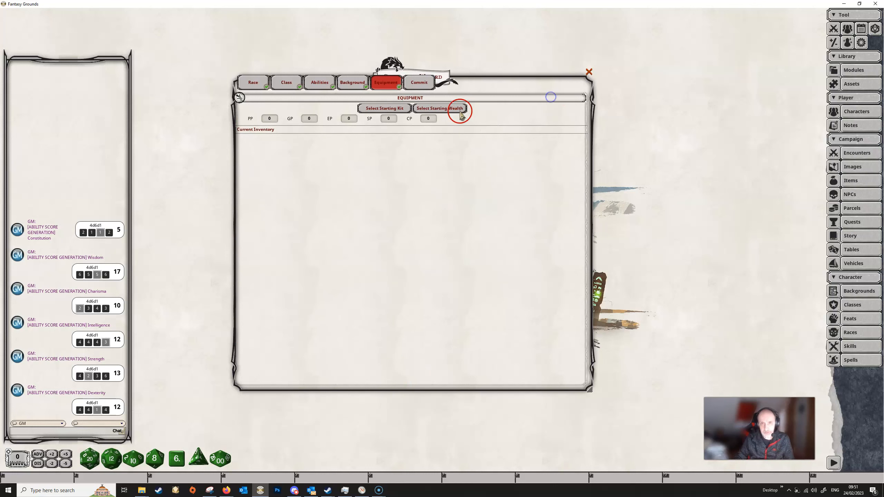
click(448, 110)
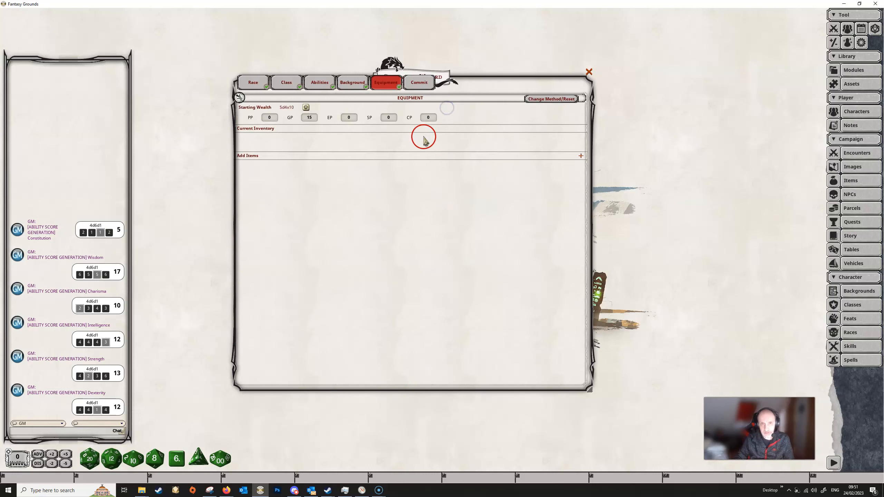
Roll the starting wealth, view the Alchemist's Supplies details and add Alchemist's Supplies from the gear items to the inventory
click(306, 107)
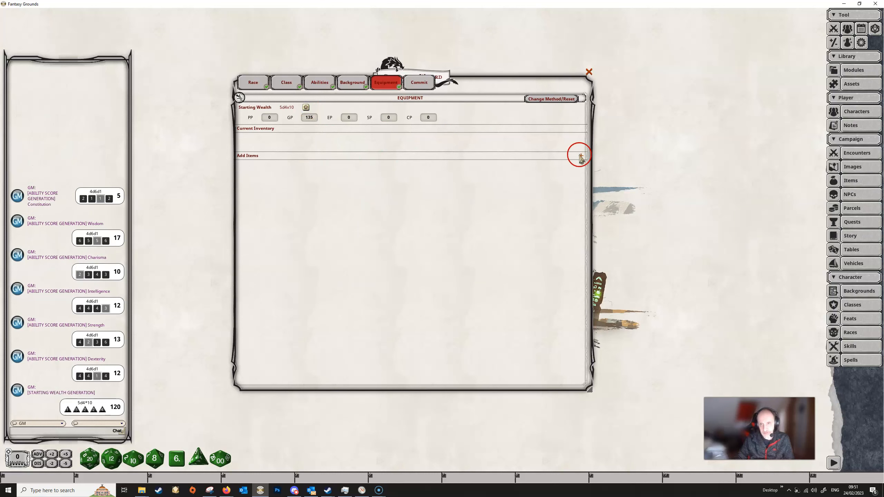
click(580, 155)
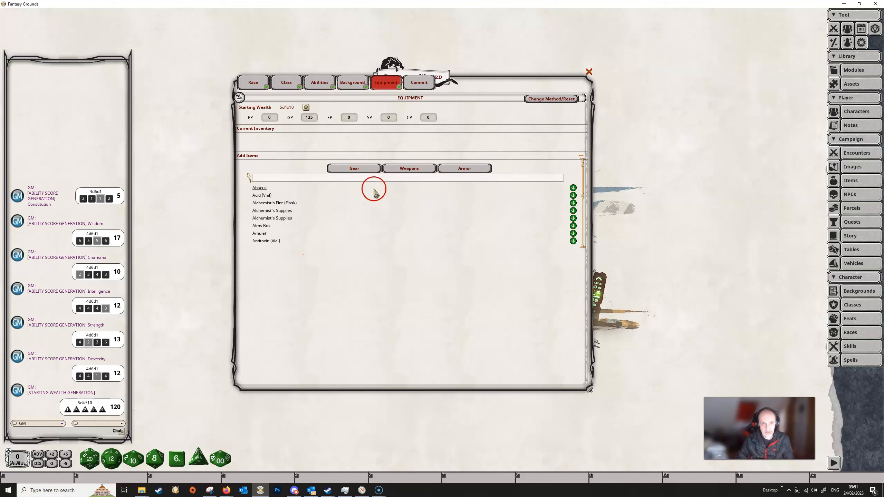
click(358, 170)
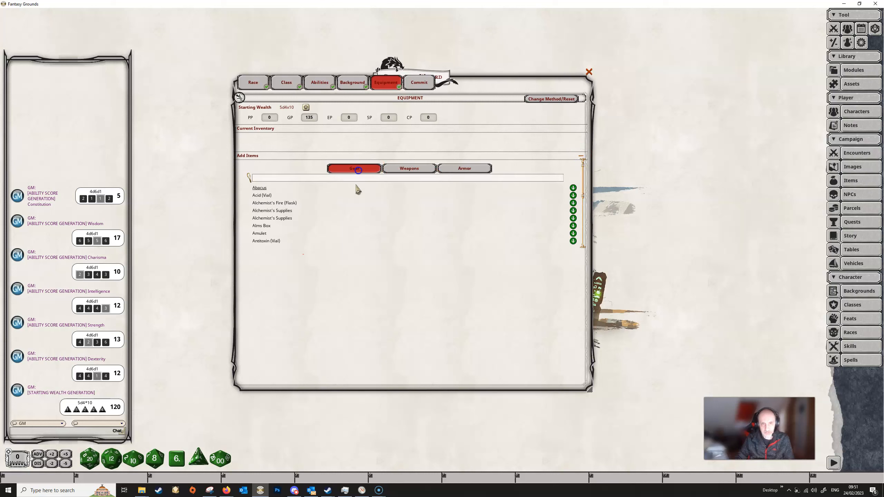
click(272, 218)
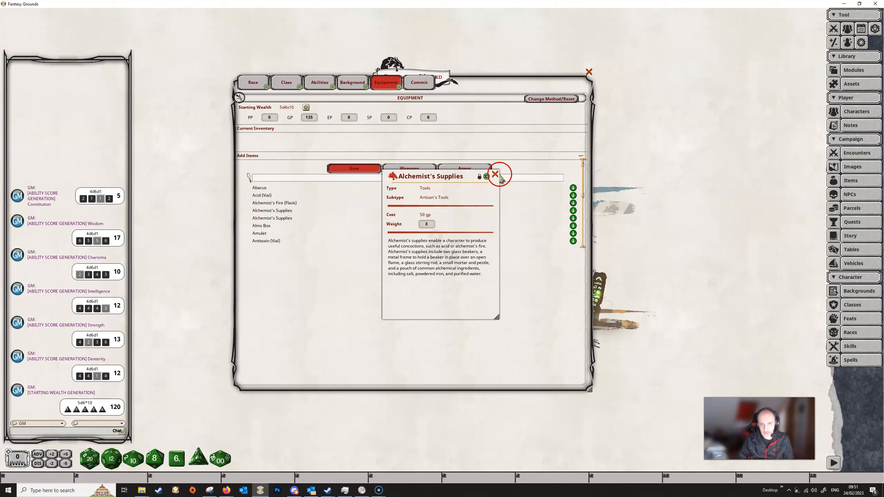
click(496, 174)
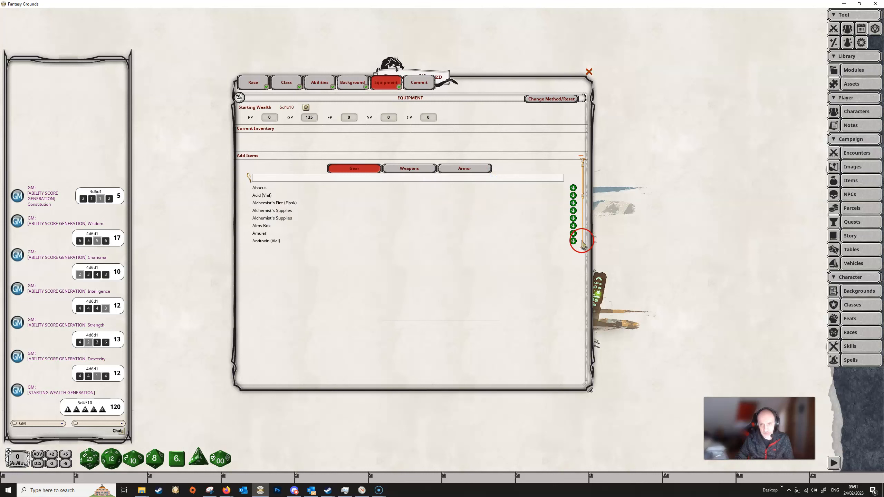
click(573, 211)
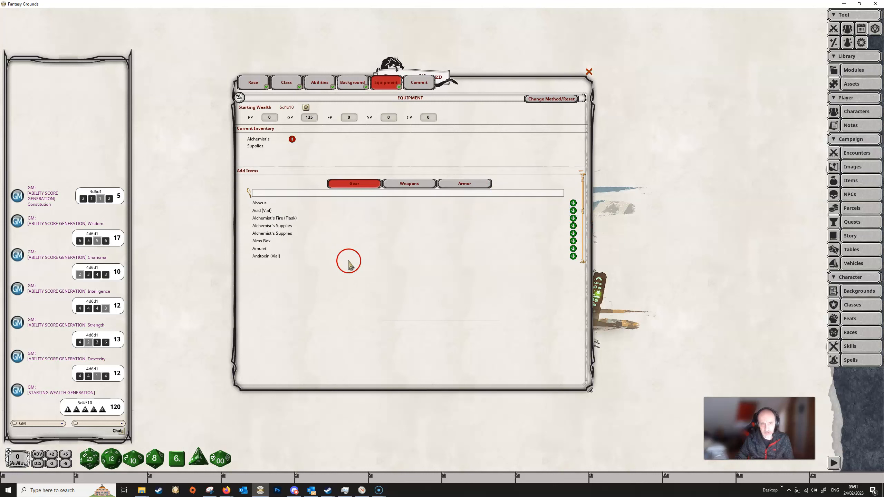
Add a Heavy Crossbow from the weapons and Hide from the armor to the inventory
click(407, 187)
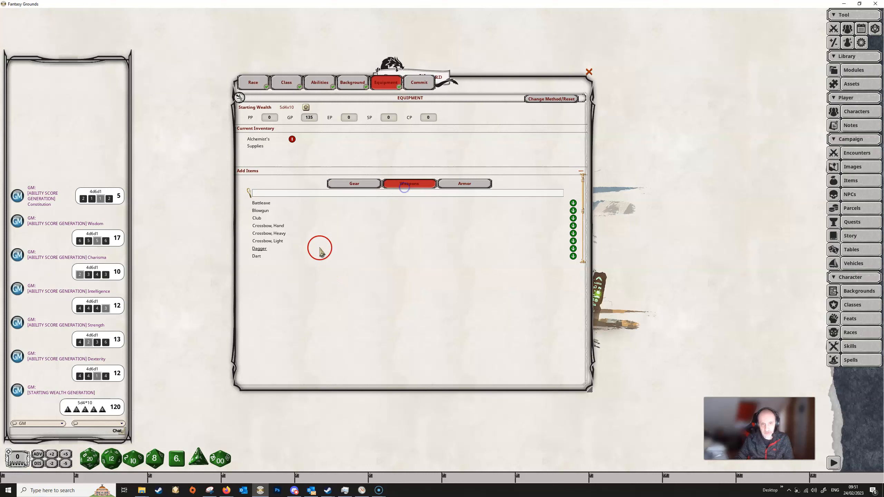
click(573, 233)
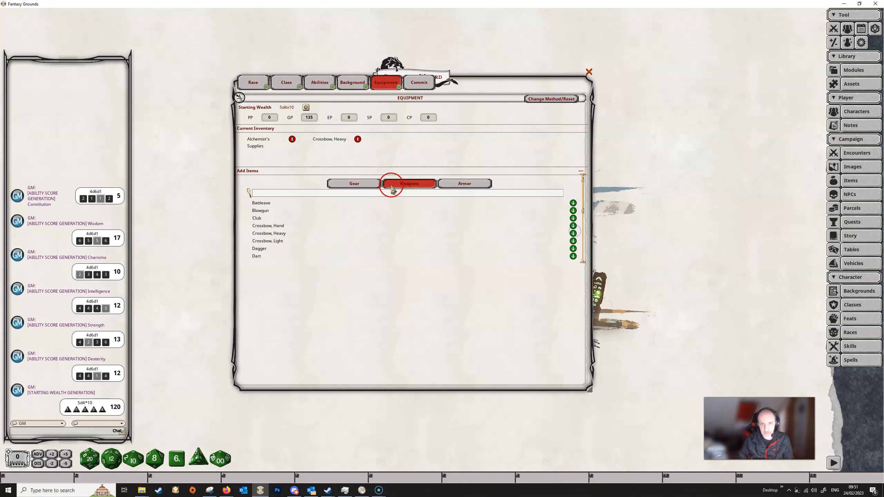
click(470, 185)
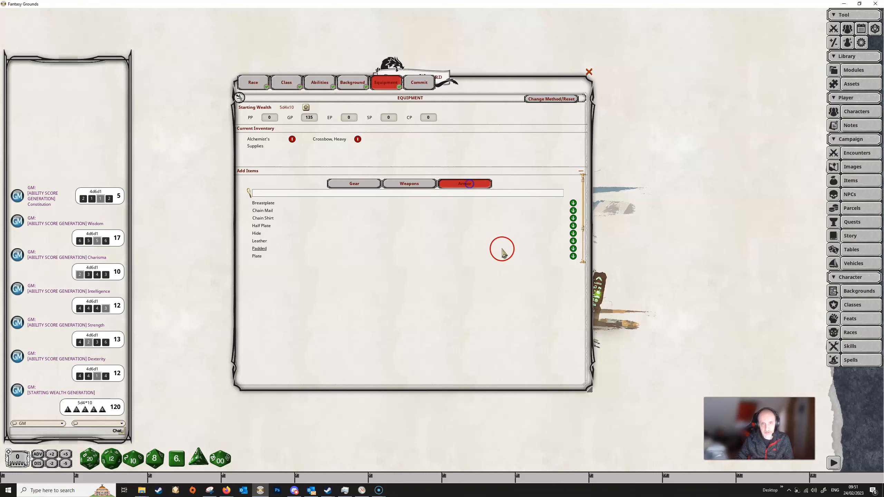
click(573, 234)
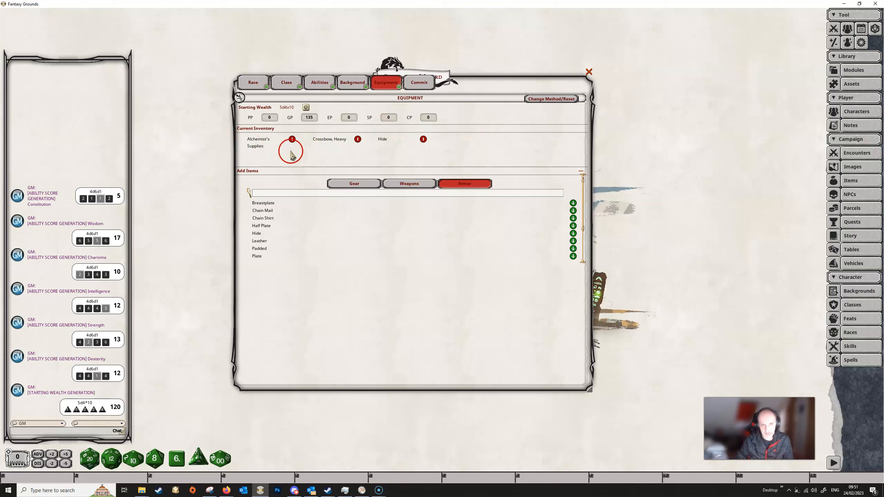
Reset the equipment method, select the starting kit and pick Emblem for the background kit
click(558, 100)
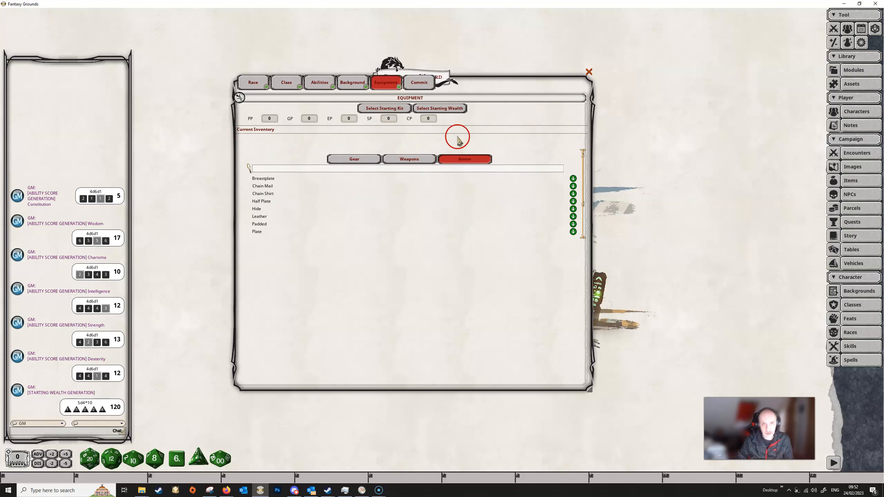
click(384, 108)
click(306, 171)
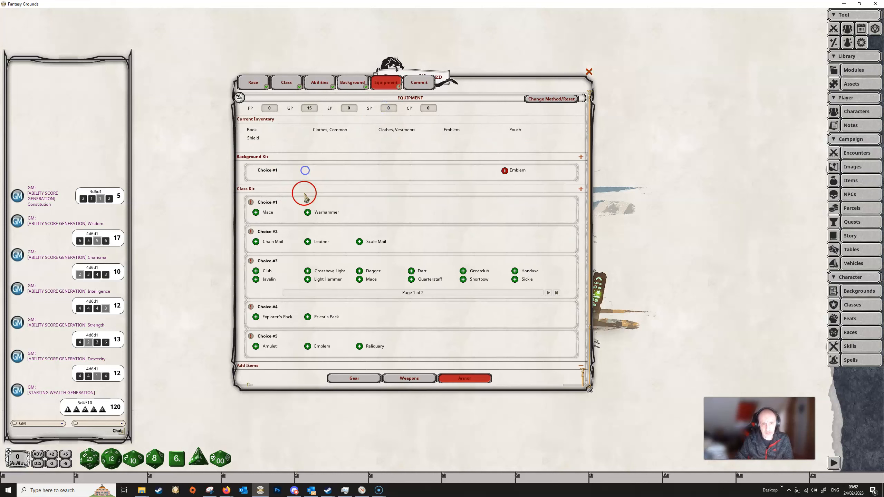
Fill the five class kit choices with Warhammer, Scale Mail, Dagger, Priest's Pack and Reliquary
click(307, 213)
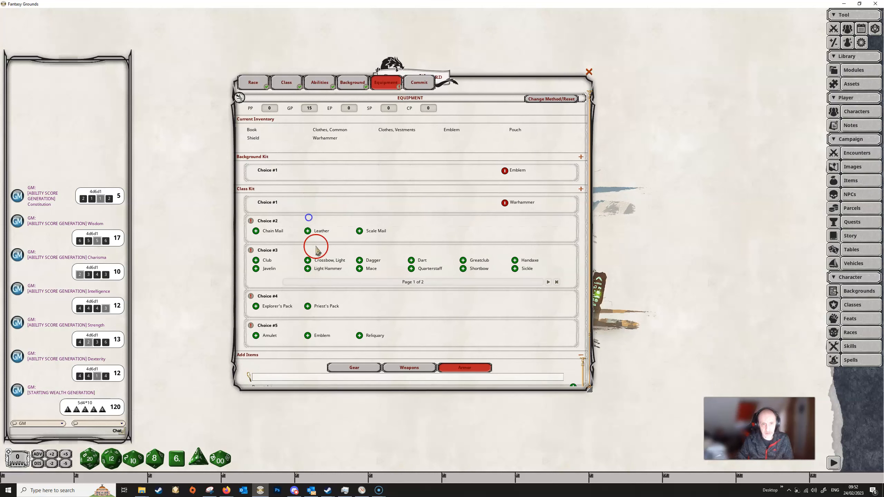
click(360, 260)
click(360, 231)
click(318, 272)
click(359, 288)
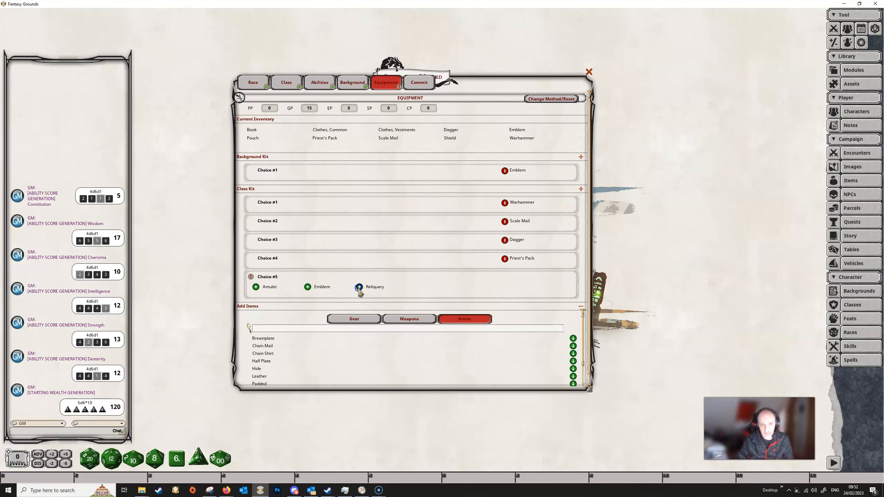
click(389, 79)
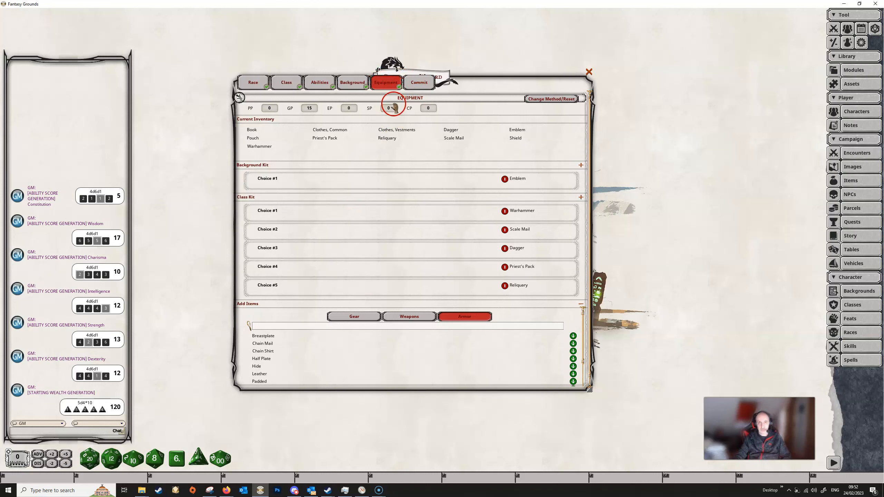
scroll(405, 369, down, 2)
scroll(423, 362, up, 2)
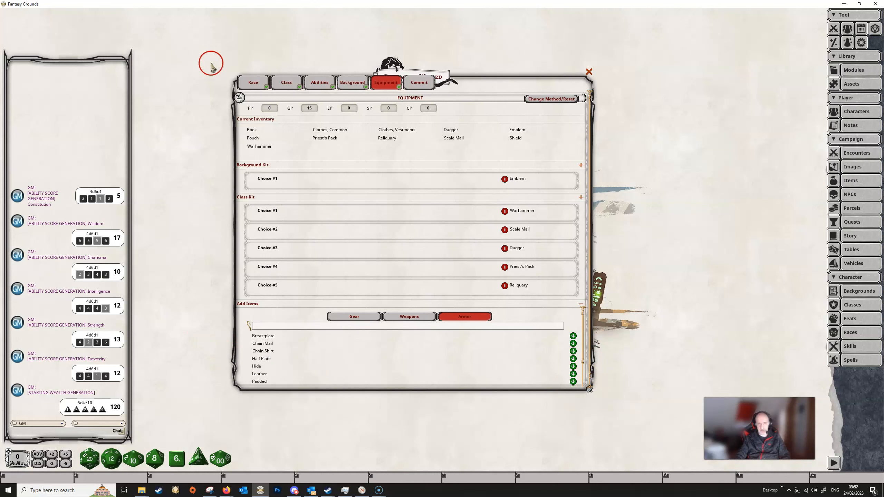
Go to the commit summary, name the character "A Cleric" and save it
click(416, 87)
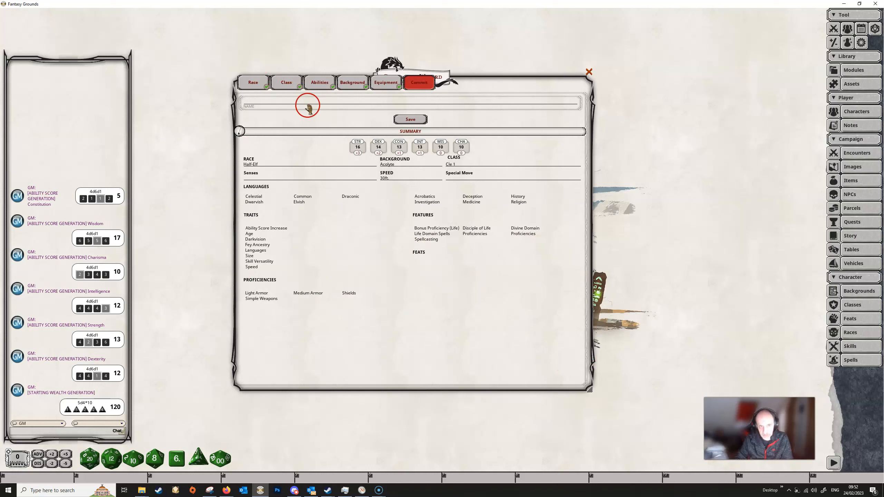
text(A C)
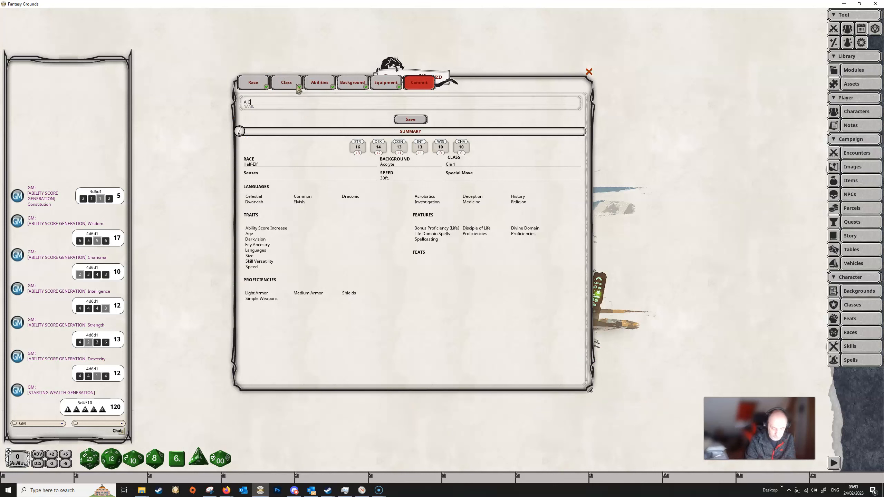
text(leric)
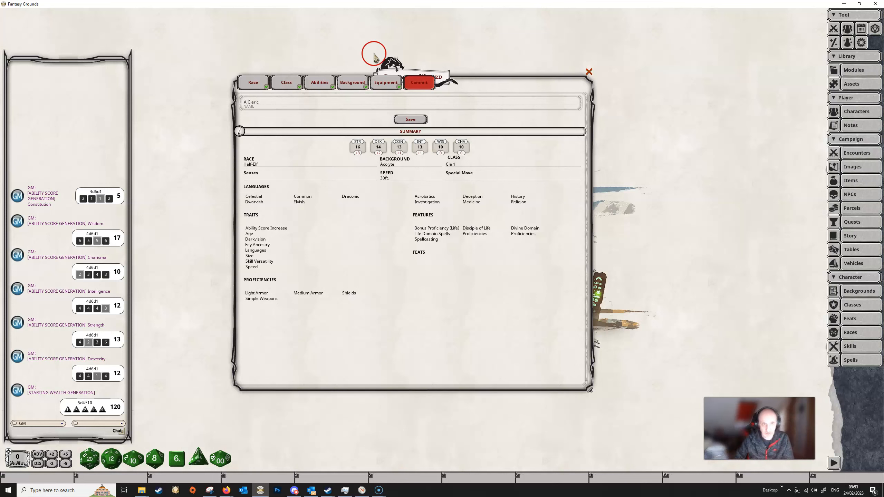
click(411, 122)
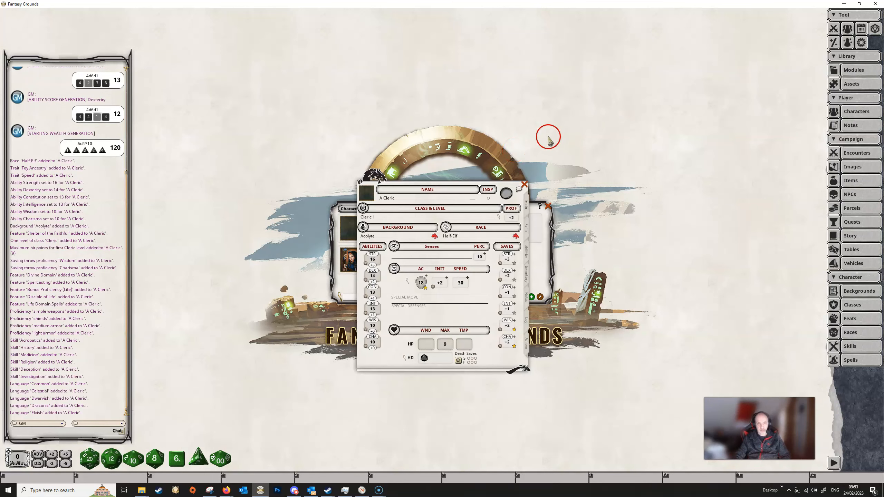
Reposition the new character sheet and examine the cleric's weapons, spells and inventory
drag(470, 182, 467, 143)
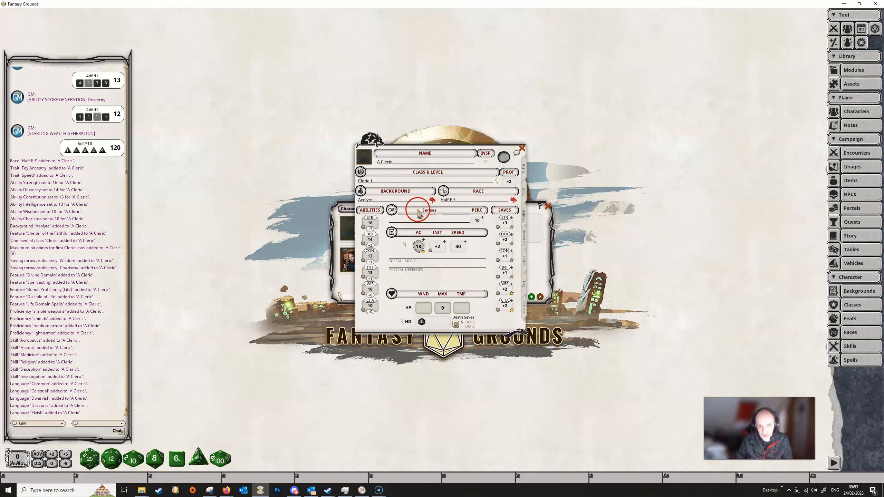
click(525, 313)
scroll(453, 275, down, 3)
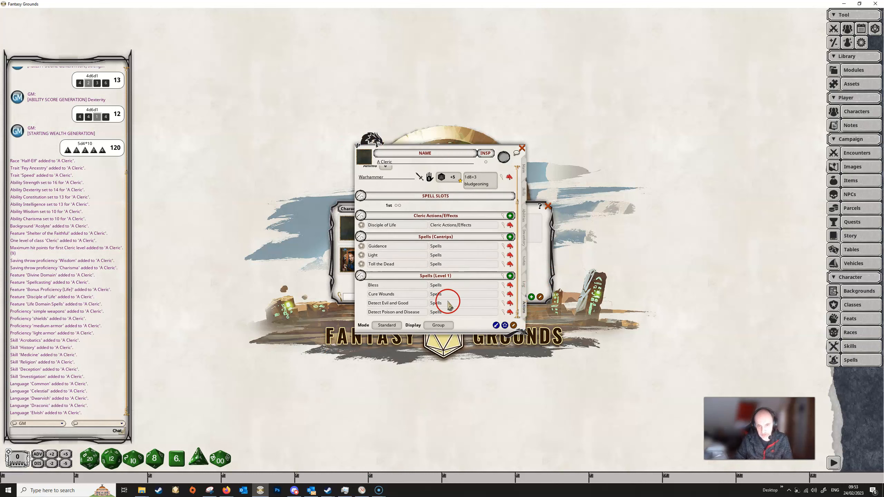
click(525, 240)
scroll(485, 294, down, 2)
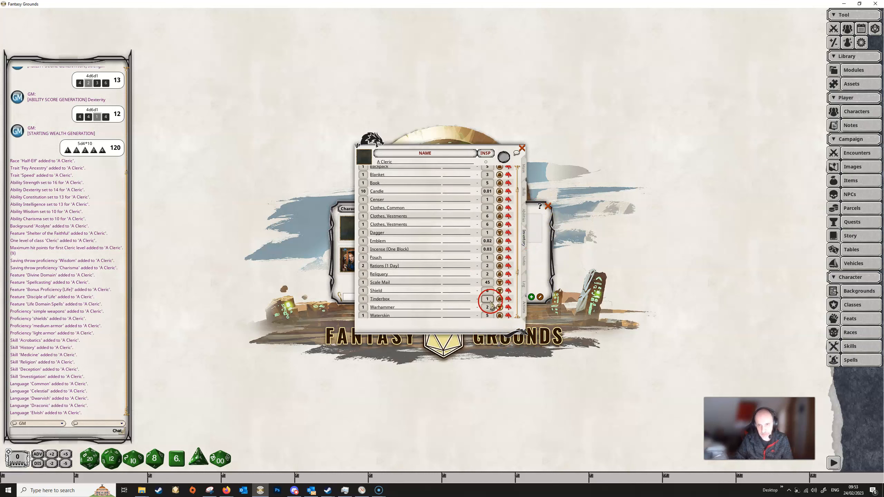